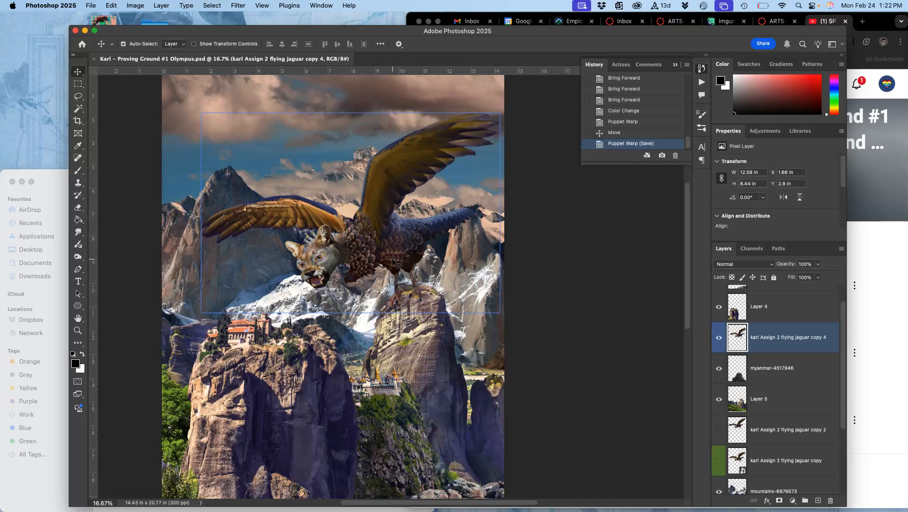
Step: Brighten the flying jaguar copy 4 layer with Levels by setting the midtone input to 1.42
{"action": "left_click", "coordinate": [136, 6]}
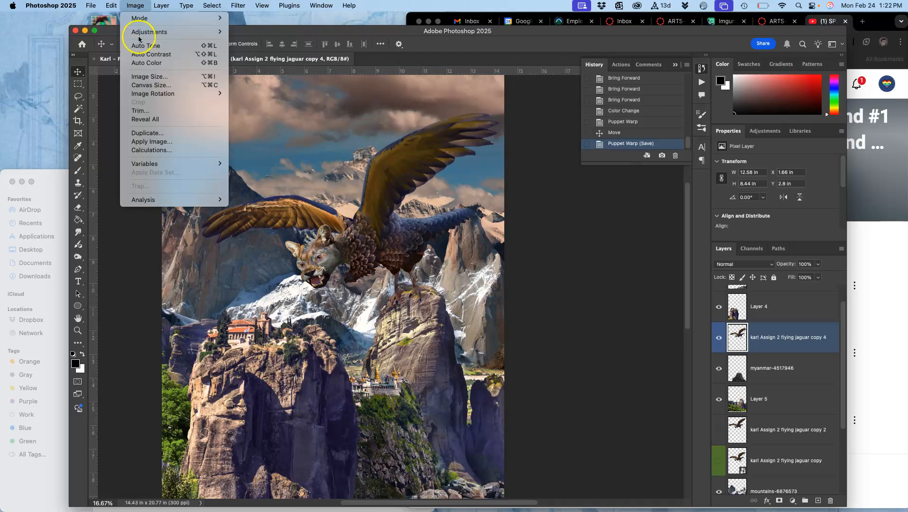
{"action": "mouse_move", "coordinate": [149, 32]}
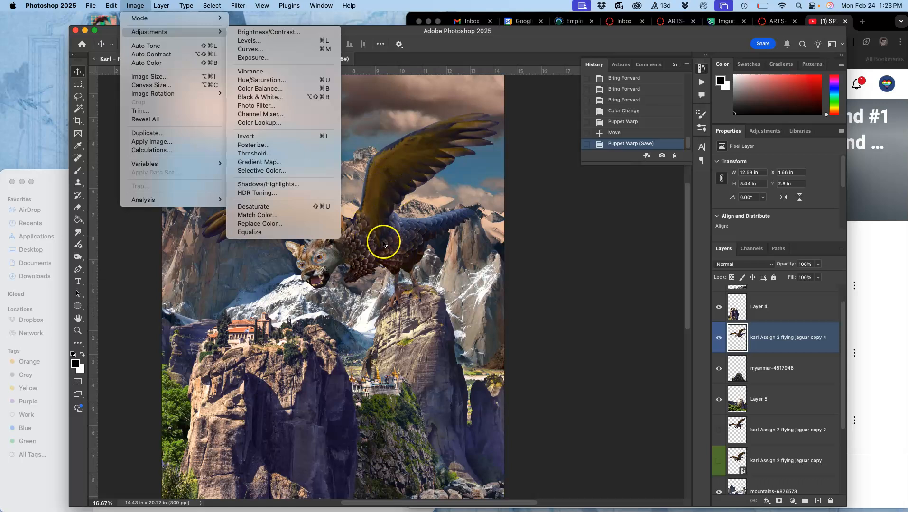
{"action": "left_click", "coordinate": [242, 41]}
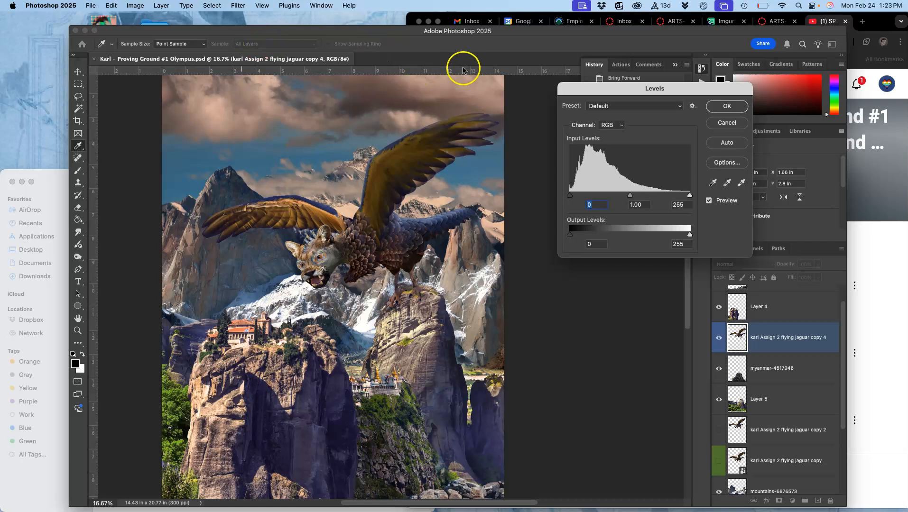
{"action": "mouse_move", "coordinate": [631, 198]}
{"action": "left_mouse_down"}
{"action": "mouse_move", "coordinate": [622, 198]}
{"action": "mouse_move", "coordinate": [643, 196]}
{"action": "mouse_move", "coordinate": [613, 196]}
{"action": "left_mouse_up"}
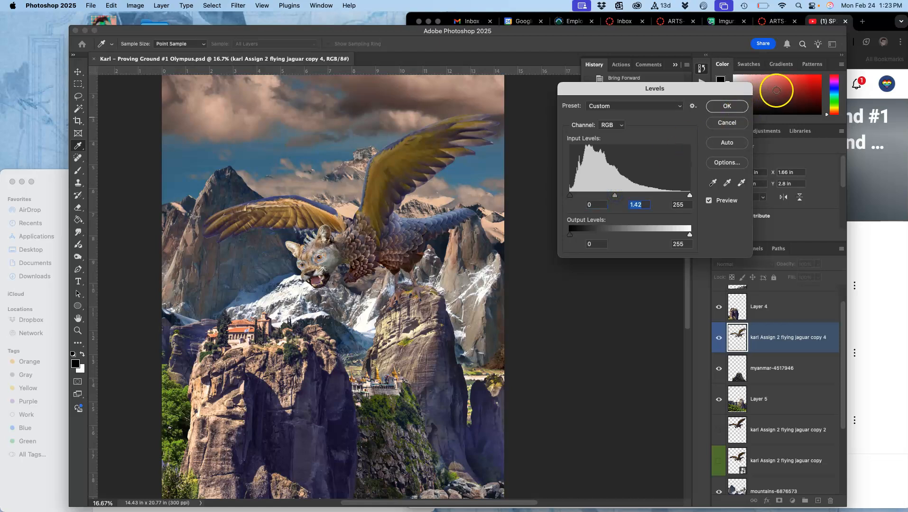
{"action": "left_click", "coordinate": [738, 104]}
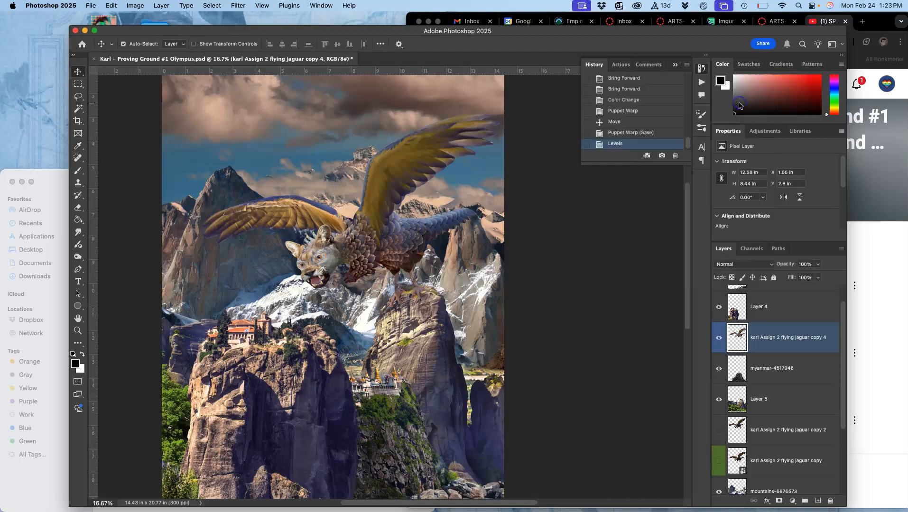
Step: Compare the flying creature before and after the Levels adjustment using the history states
{"action": "left_click", "coordinate": [642, 132]}
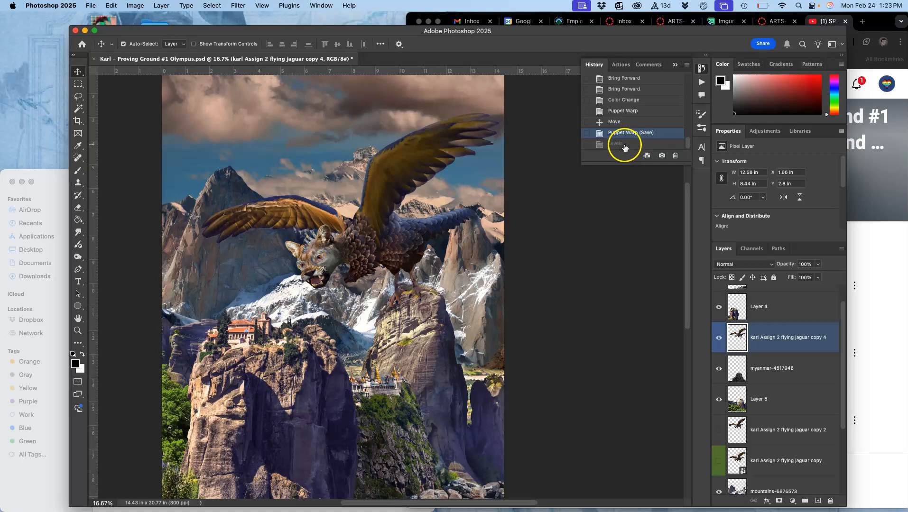
{"action": "left_click", "coordinate": [626, 144]}
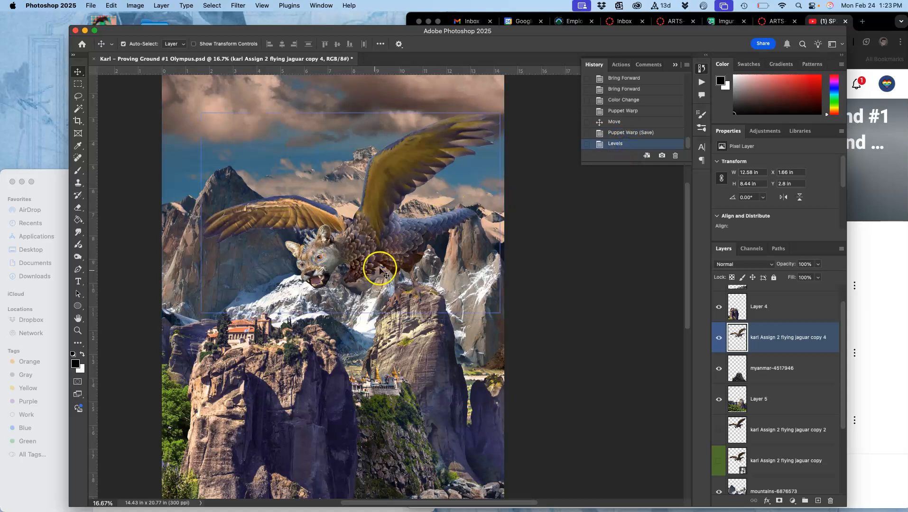
{"action": "left_click", "coordinate": [405, 308], "text": "shift"}
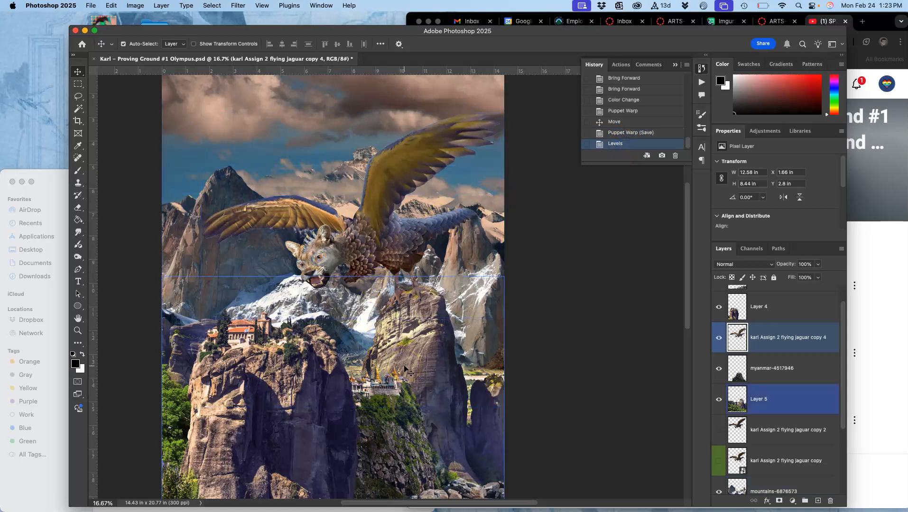
{"action": "left_click", "coordinate": [338, 230]}
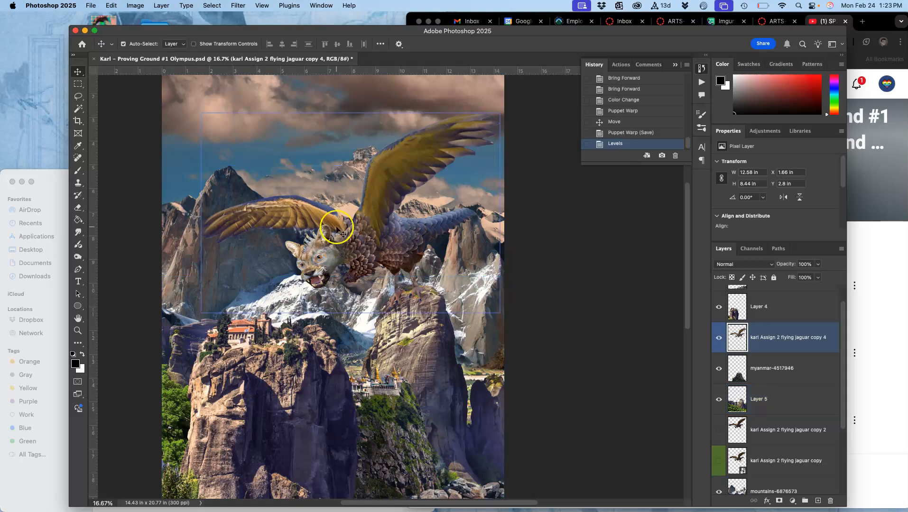
Step: Start a Color Balance adjustment on the creature layer, setting midtones to Cyan–Red +10 and Yellow–Blue -12
{"action": "left_click", "coordinate": [135, 5]}
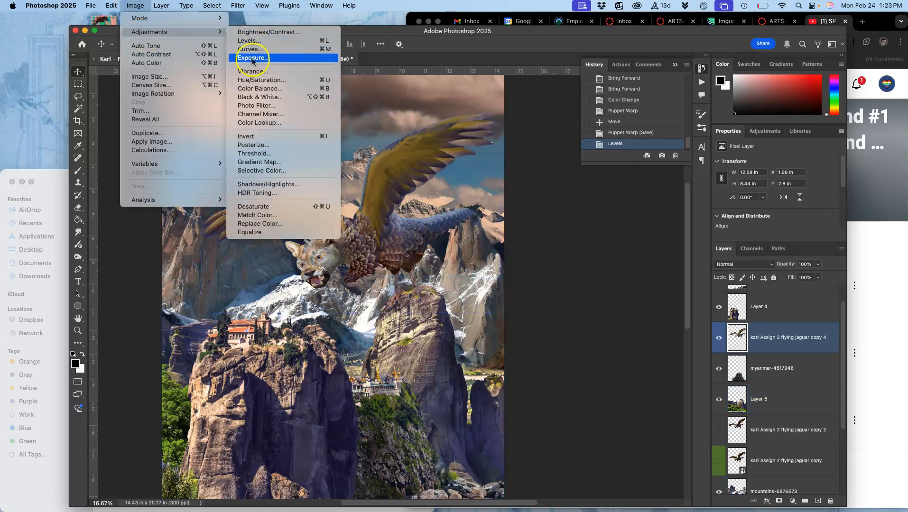
{"action": "left_click", "coordinate": [253, 88]}
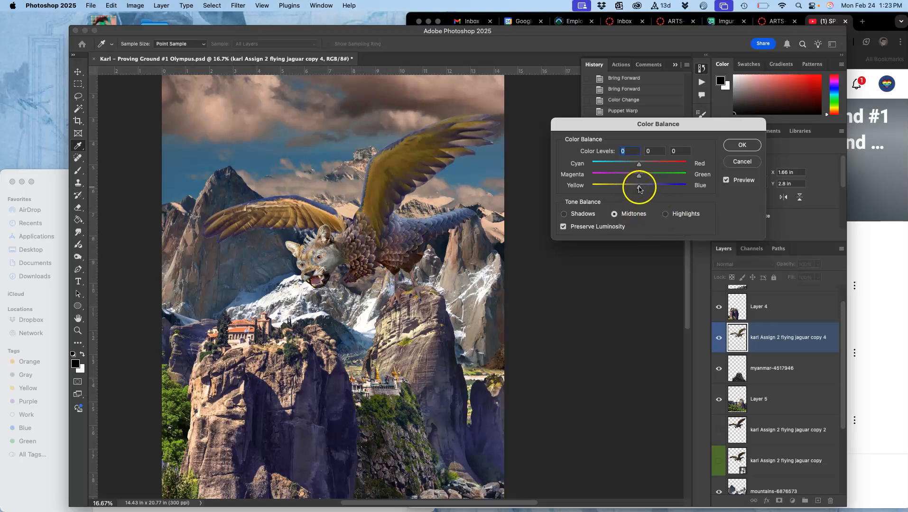
{"action": "left_click_drag", "start_coordinate": [640, 187], "coordinate": [645, 168]}
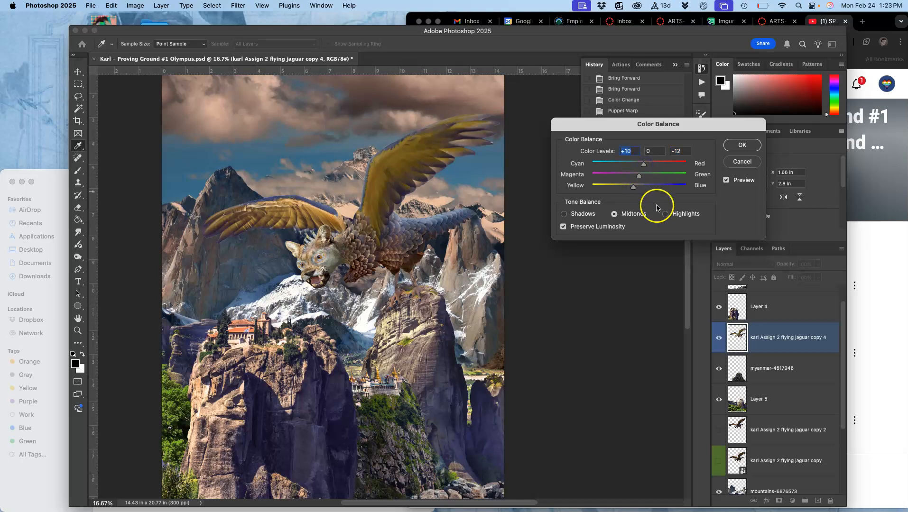
Step: Cool the creature's shadows in Color Balance with Cyan–Red at -9 and Yellow–Blue at +10
{"action": "left_click", "coordinate": [582, 215]}
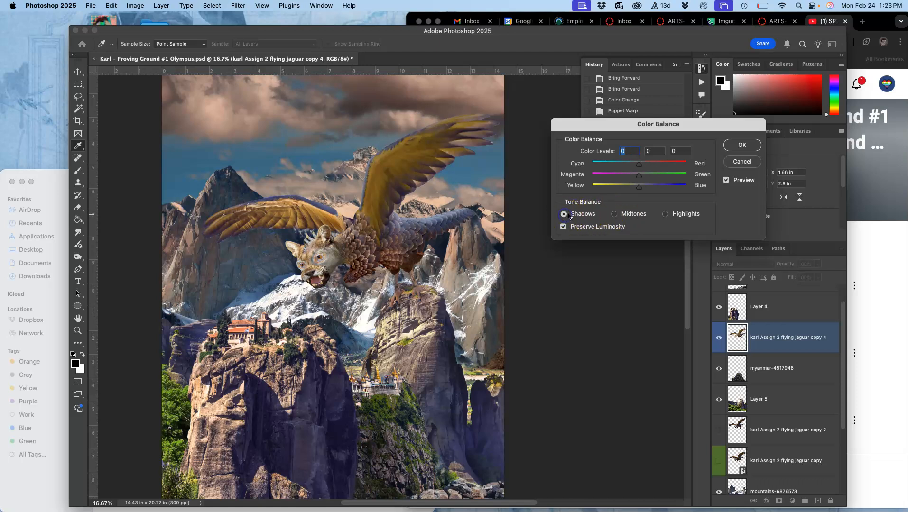
{"action": "left_click_drag", "start_coordinate": [630, 168], "coordinate": [633, 167]}
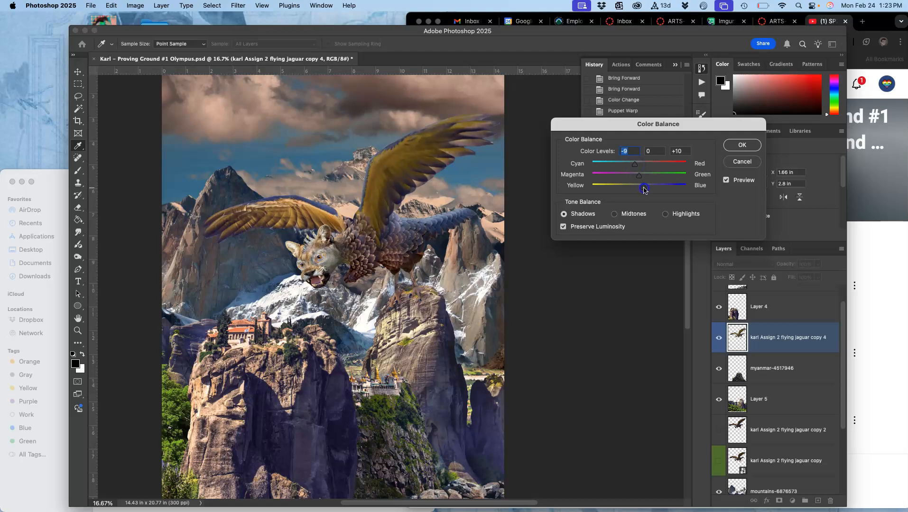
{"action": "left_click_drag", "start_coordinate": [639, 175], "coordinate": [638, 178]}
{"action": "left_click_drag", "start_coordinate": [639, 176], "coordinate": [639, 176]}
Step: Warm the creature's highlights with Cyan–Red +7, Yellow–Blue -9 and a slight shift toward green, and apply the Color Balance
{"action": "left_click", "coordinate": [665, 216]}
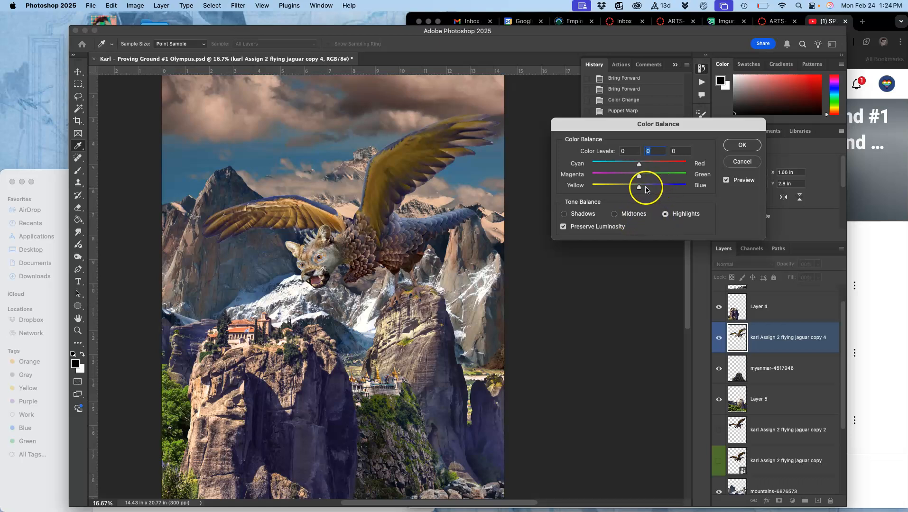
{"action": "mouse_move", "coordinate": [639, 180]}
{"action": "left_mouse_down"}
{"action": "mouse_move", "coordinate": [633, 191]}
{"action": "mouse_move", "coordinate": [644, 166]}
{"action": "left_mouse_up"}
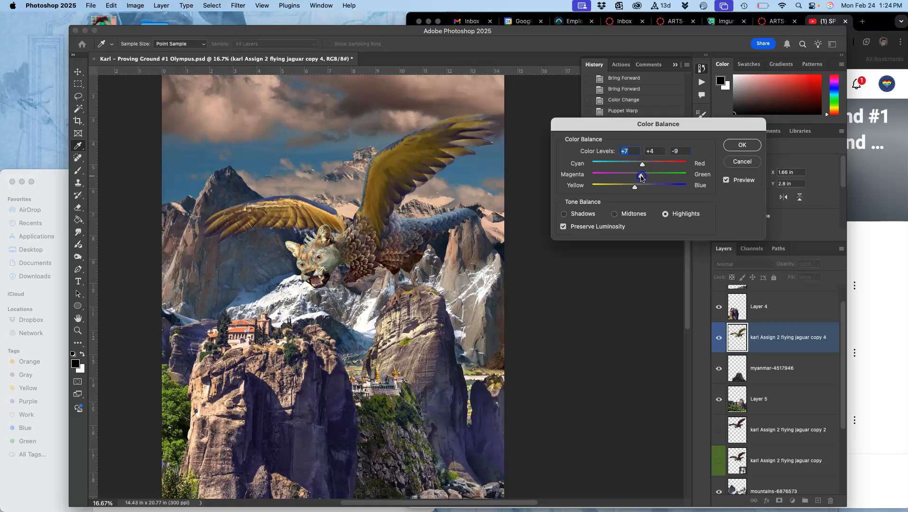
{"action": "mouse_move", "coordinate": [644, 179]}
{"action": "left_mouse_down"}
{"action": "mouse_move", "coordinate": [651, 177]}
{"action": "mouse_move", "coordinate": [643, 177]}
{"action": "left_mouse_up"}
{"action": "left_click", "coordinate": [737, 147]}
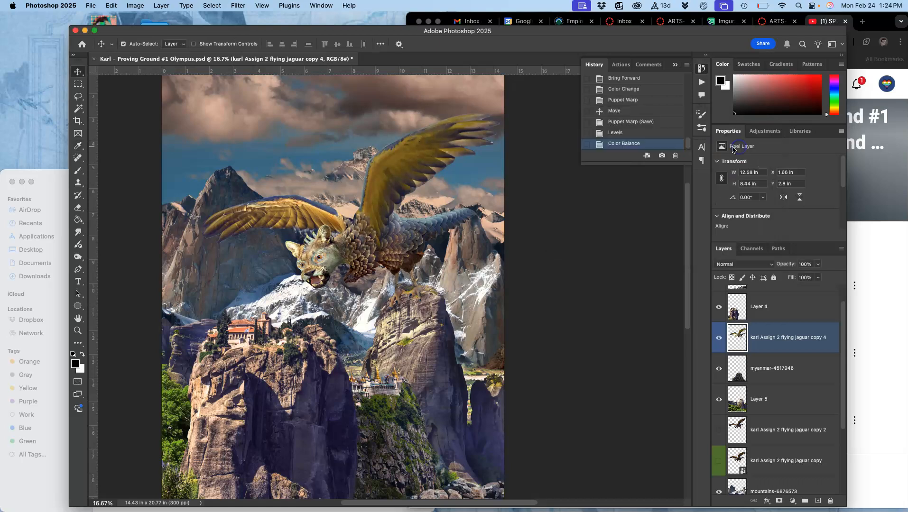
Step: Step through the history states to compare the original creature with its Levels and Color Balance versions
{"action": "left_click", "coordinate": [628, 134]}
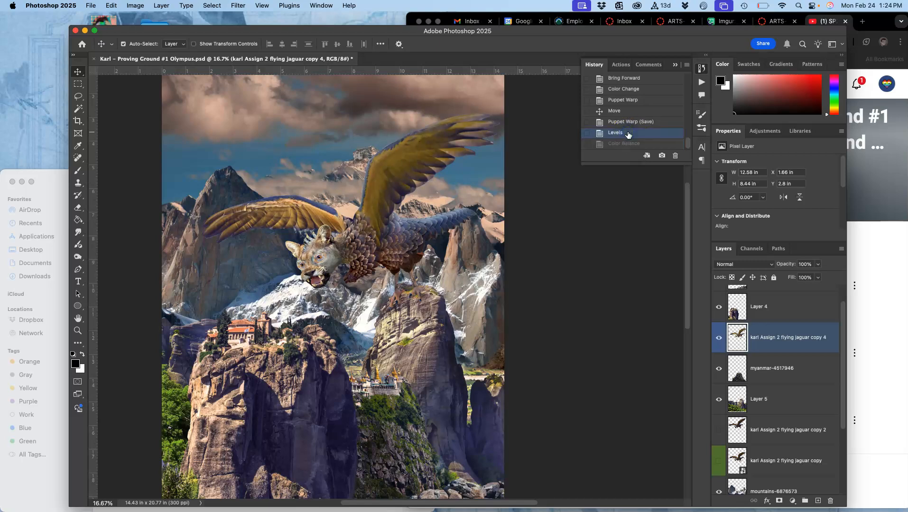
{"action": "left_click", "coordinate": [624, 122]}
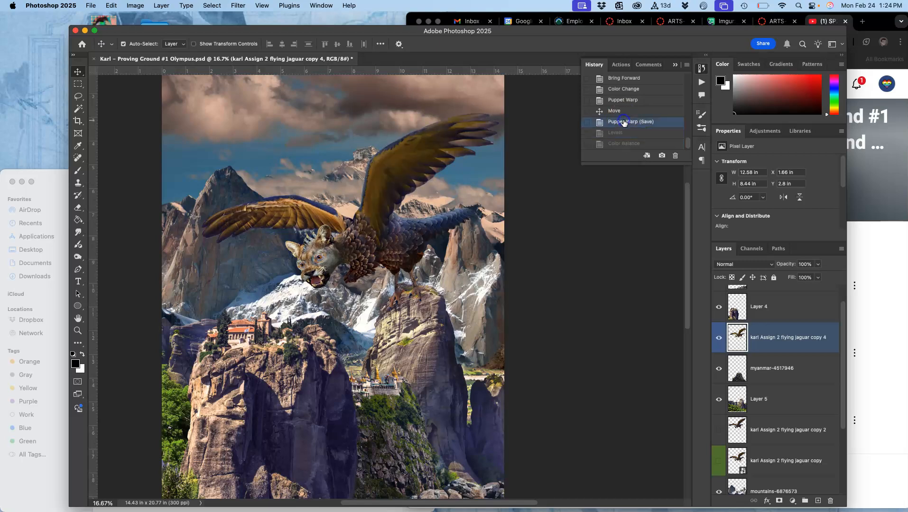
{"action": "left_click", "coordinate": [619, 134]}
{"action": "left_click", "coordinate": [620, 145]}
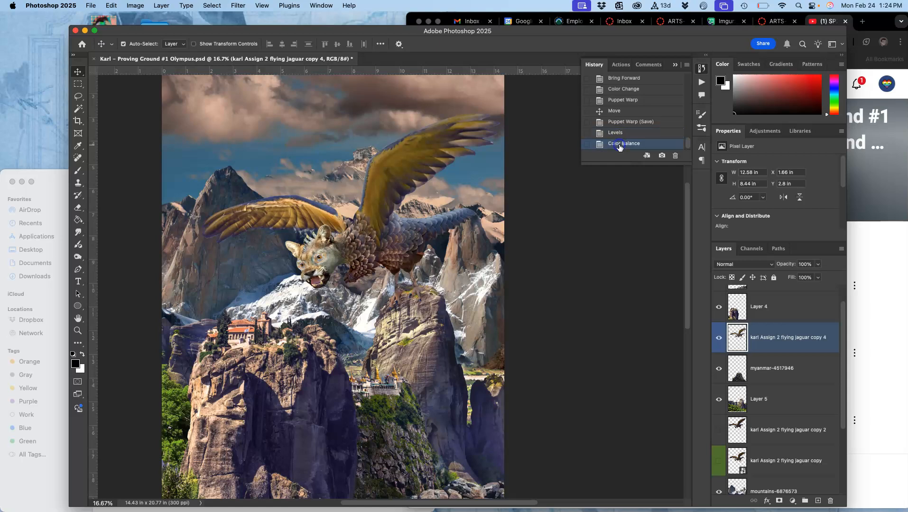
{"action": "left_click", "coordinate": [404, 291]}
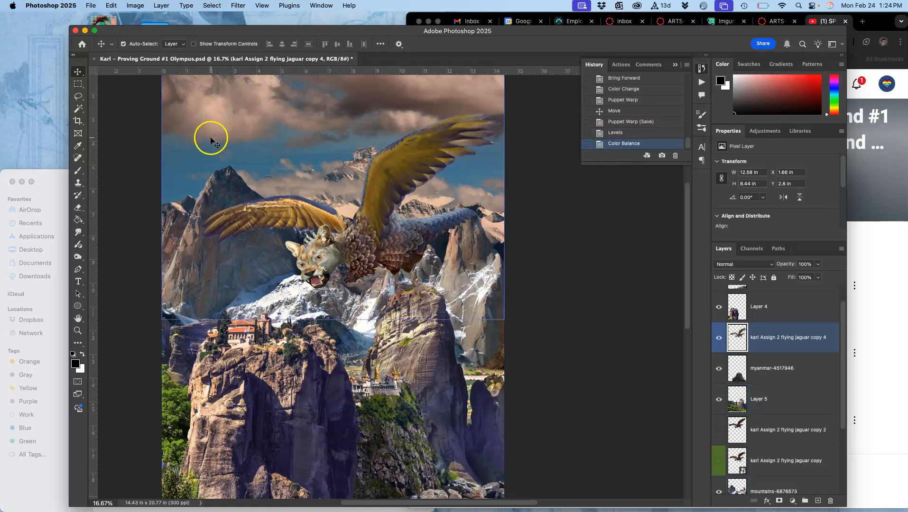
Step: Apply Hue/Saturation to the creature layer with hue -1 and saturation -12
{"action": "left_click", "coordinate": [136, 8]}
{"action": "mouse_move", "coordinate": [190, 32]}
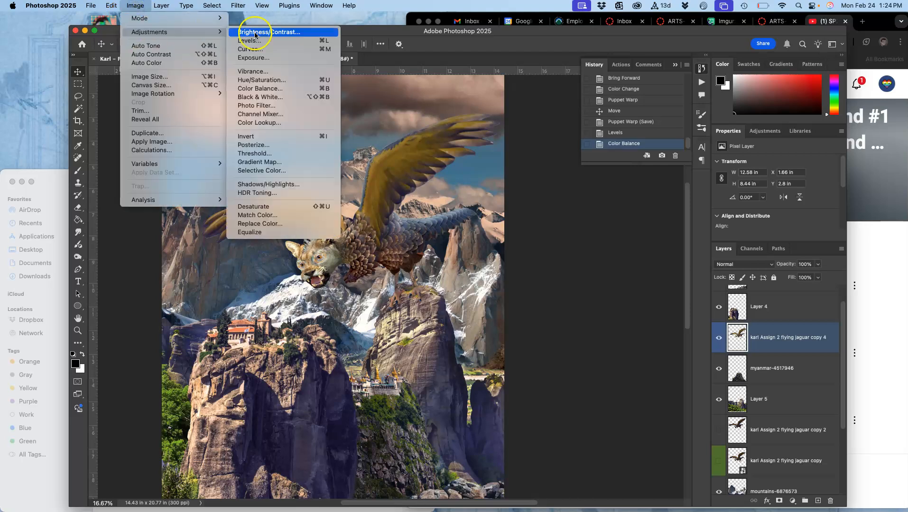
{"action": "left_click", "coordinate": [269, 81]}
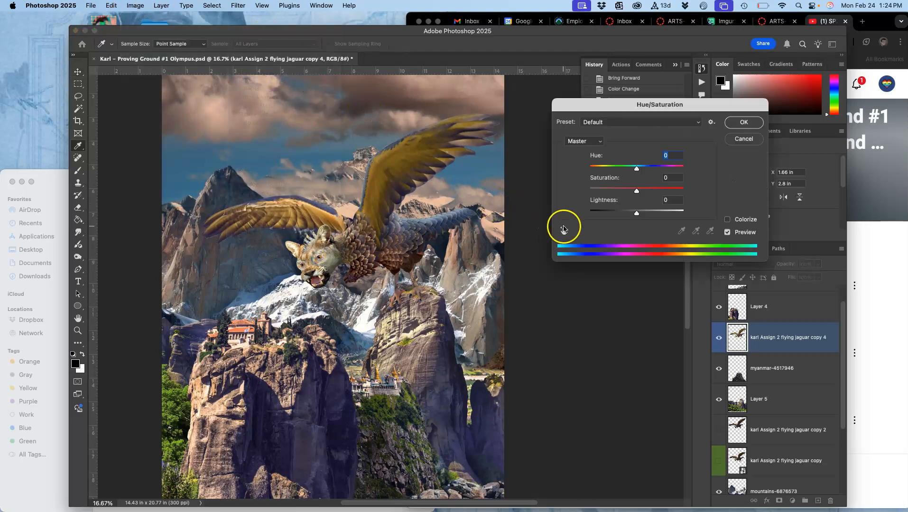
{"action": "mouse_move", "coordinate": [638, 171]}
{"action": "left_mouse_down"}
{"action": "mouse_move", "coordinate": [645, 171]}
{"action": "mouse_move", "coordinate": [619, 171]}
{"action": "mouse_move", "coordinate": [648, 169]}
{"action": "mouse_move", "coordinate": [635, 171]}
{"action": "left_mouse_up"}
{"action": "left_click_drag", "start_coordinate": [638, 169], "coordinate": [637, 170]}
{"action": "mouse_move", "coordinate": [636, 192]}
{"action": "left_mouse_down"}
{"action": "mouse_move", "coordinate": [621, 193]}
{"action": "mouse_move", "coordinate": [664, 194]}
{"action": "mouse_move", "coordinate": [632, 192]}
{"action": "left_mouse_up"}
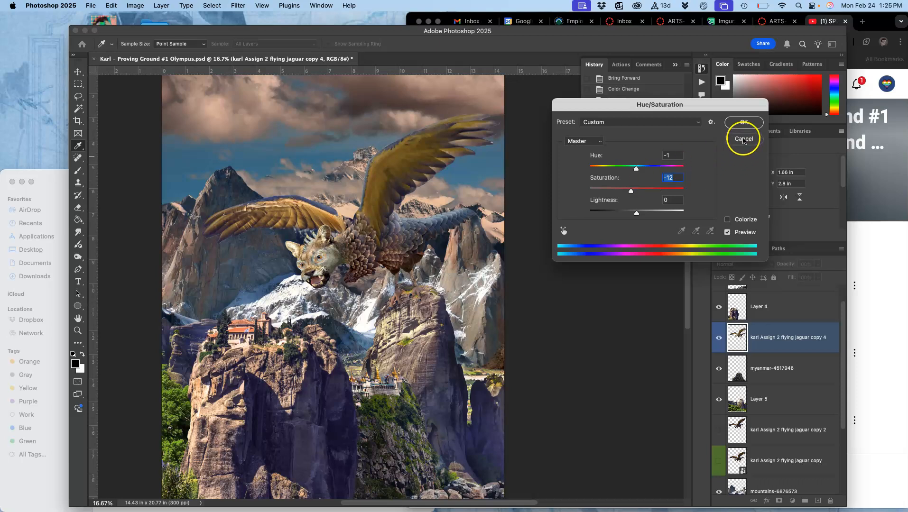
{"action": "left_click", "coordinate": [746, 123]}
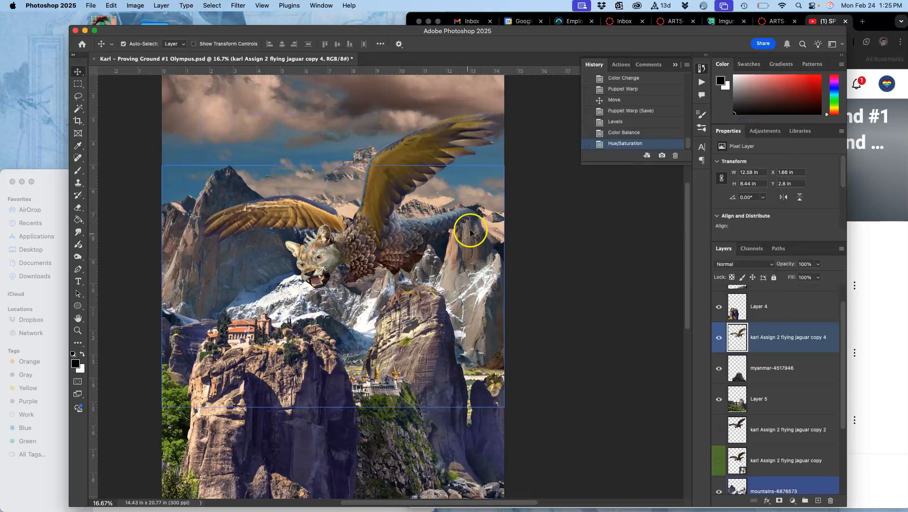
Step: Review the creature's Levels, Color Balance and Hue/Saturation changes one by one against the original history state
{"action": "left_click", "coordinate": [619, 112]}
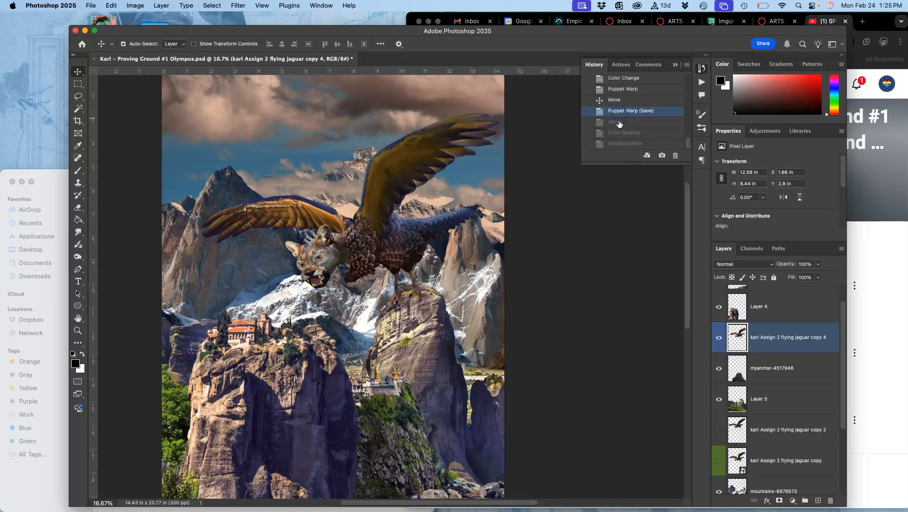
{"action": "left_click", "coordinate": [616, 122]}
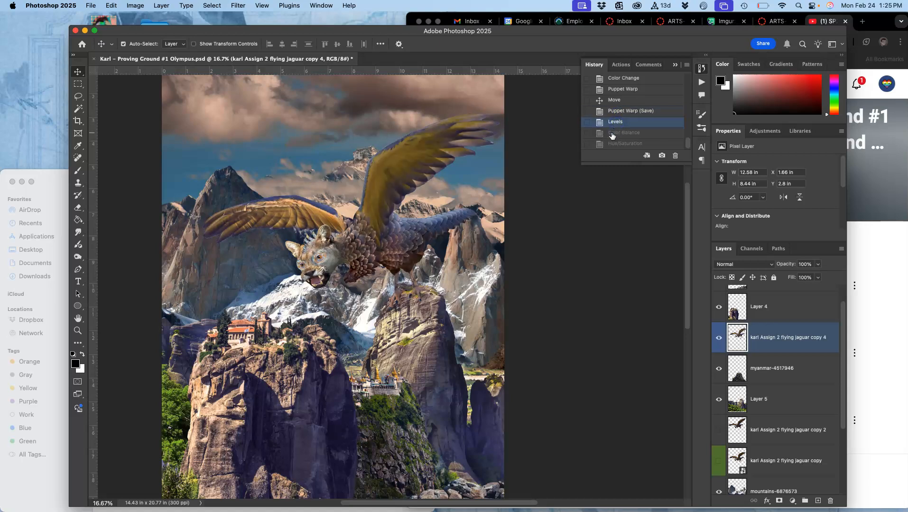
{"action": "left_click", "coordinate": [613, 135]}
{"action": "left_click", "coordinate": [615, 144]}
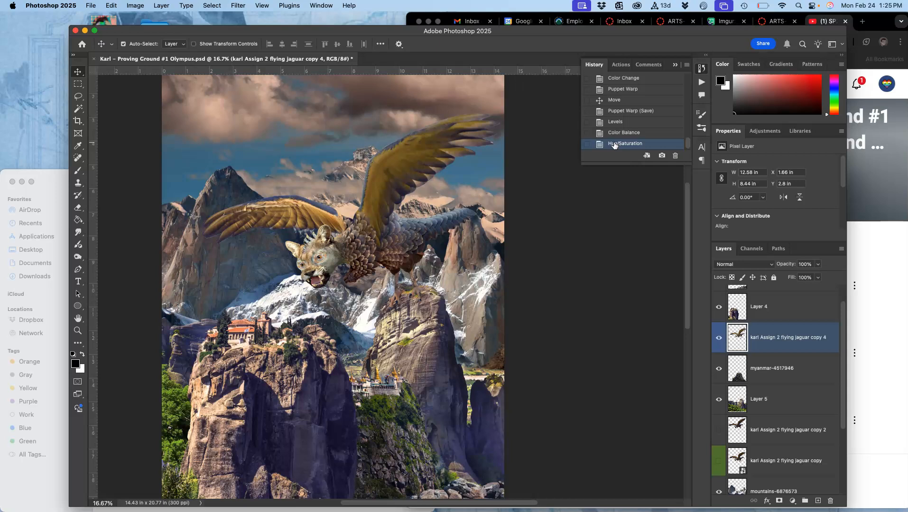
Step: Examine how the creature's legs and claws meet the top of the rock pillar, up close and in the whole composition
{"action": "key", "text": "super+equal"}
{"action": "key", "text": "super+equal"}
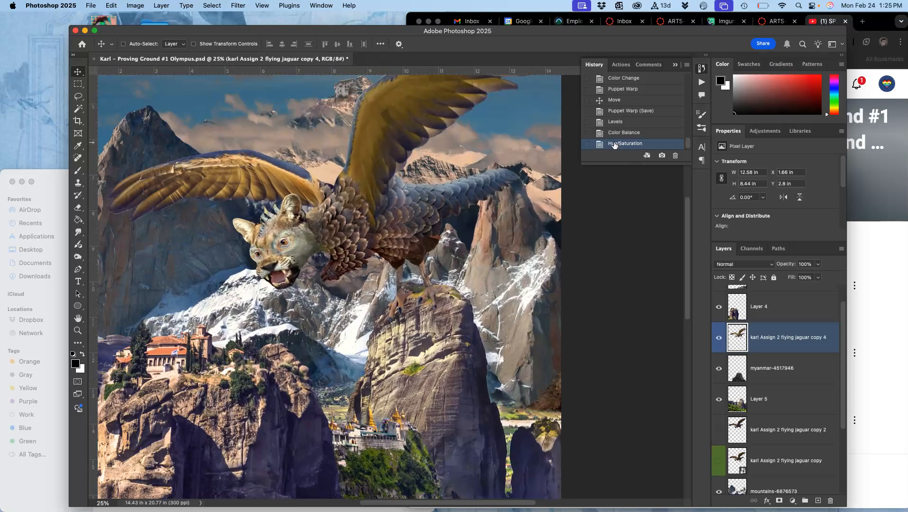
{"action": "key", "text": "super+equal"}
{"action": "key", "text": "super+equal"}
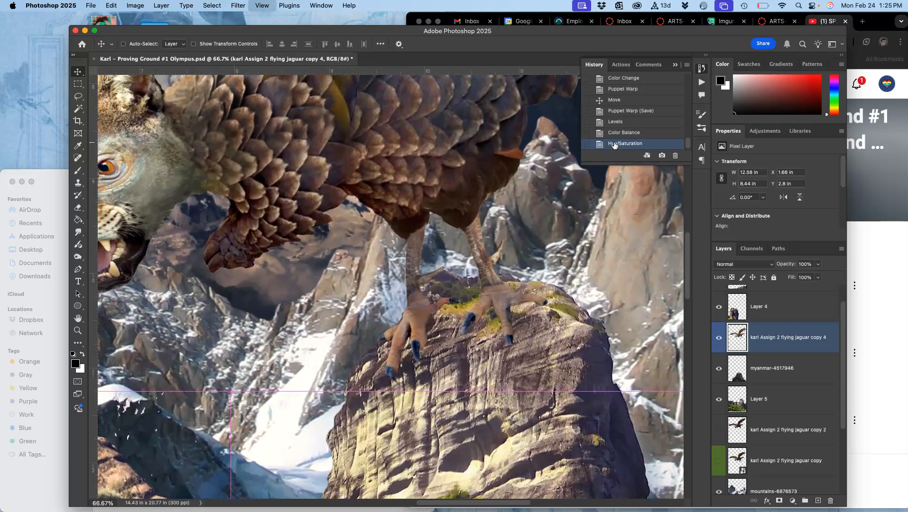
{"action": "left_click", "coordinate": [560, 190], "text": "super"}
{"action": "scroll", "coordinate": [520, 299], "scroll_direction": "right", "scroll_amount": 5}
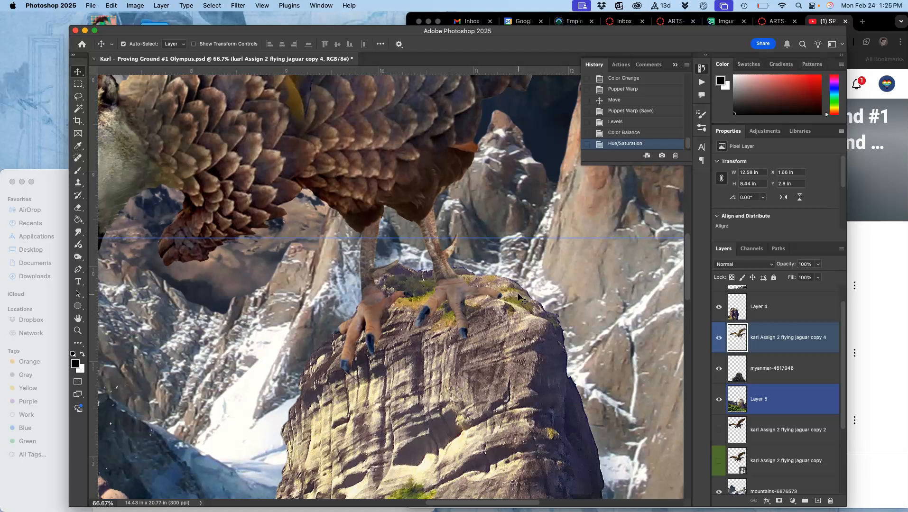
{"action": "key", "text": "super+minus"}
{"action": "key", "text": "super+minus"}
{"action": "key", "text": "super+minus"}
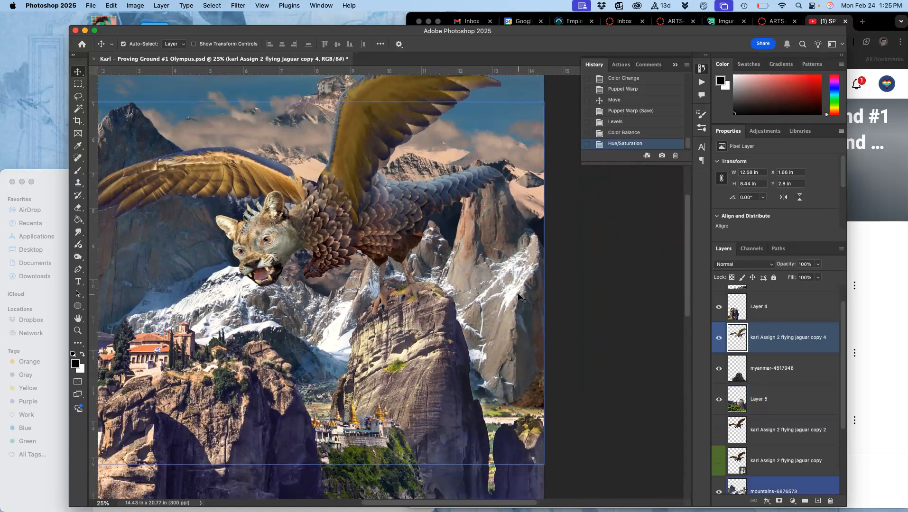
{"action": "scroll", "coordinate": [520, 298], "scroll_direction": "down", "scroll_amount": 3}
{"action": "key", "text": "super+minus"}
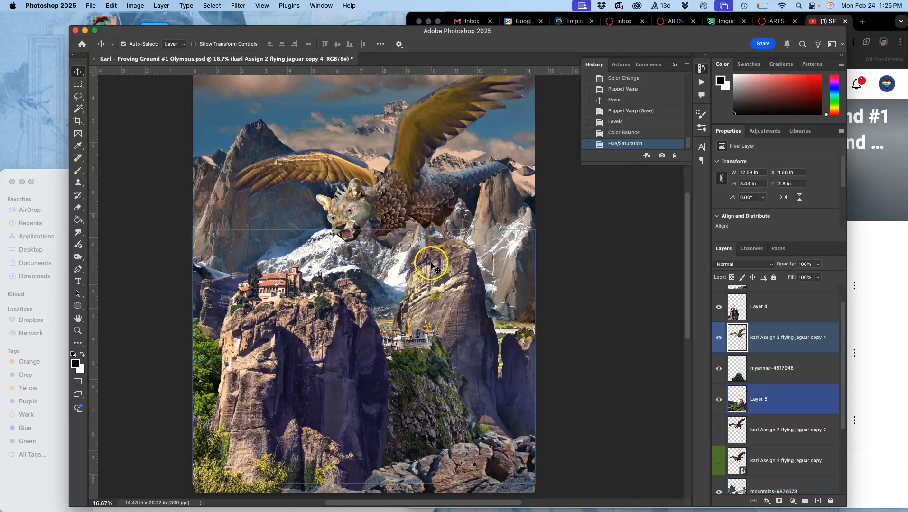
{"action": "key", "text": "super+equal"}
{"action": "scroll", "coordinate": [429, 268], "scroll_direction": "right", "scroll_amount": 3}
{"action": "scroll", "coordinate": [430, 268], "scroll_direction": "up", "scroll_amount": 2}
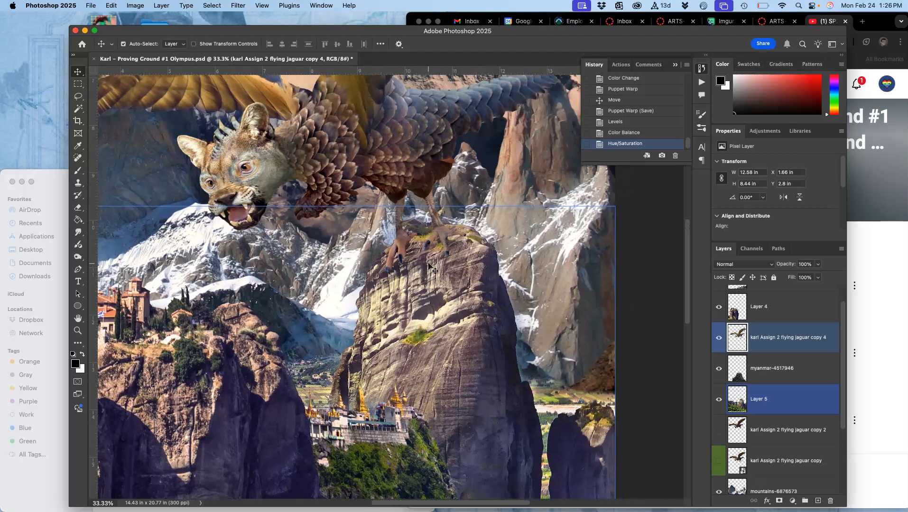
{"action": "left_click", "coordinate": [424, 253]}
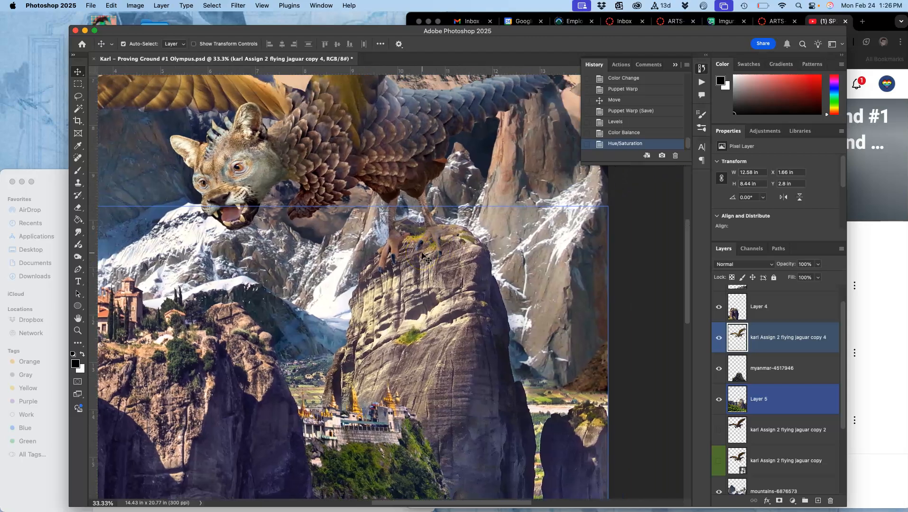
Step: Compare the rock pillar with the creature layer hidden and shown, up close at the claws and in the whole composition
{"action": "scroll", "coordinate": [424, 256], "scroll_direction": "up", "scroll_amount": 1}
{"action": "left_click", "coordinate": [408, 254]}
{"action": "scroll", "coordinate": [409, 255], "scroll_direction": "right", "scroll_amount": 1}
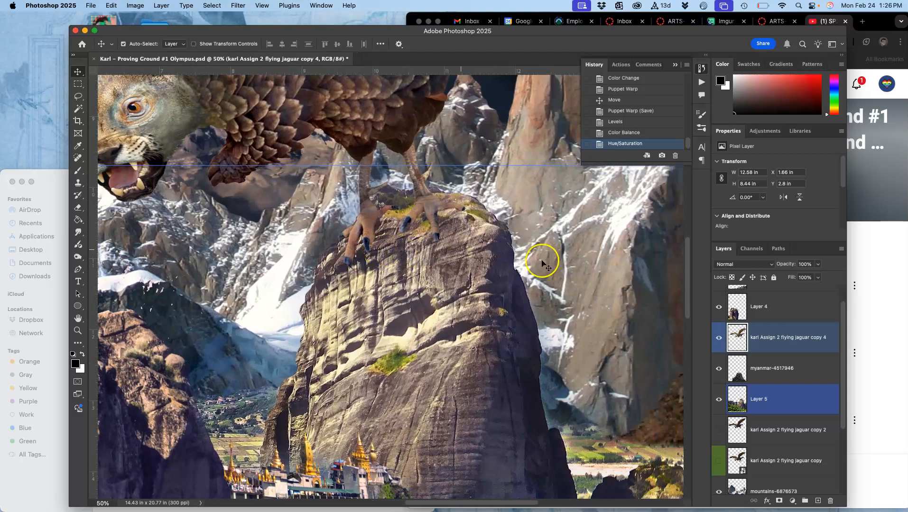
{"action": "left_click", "coordinate": [713, 338]}
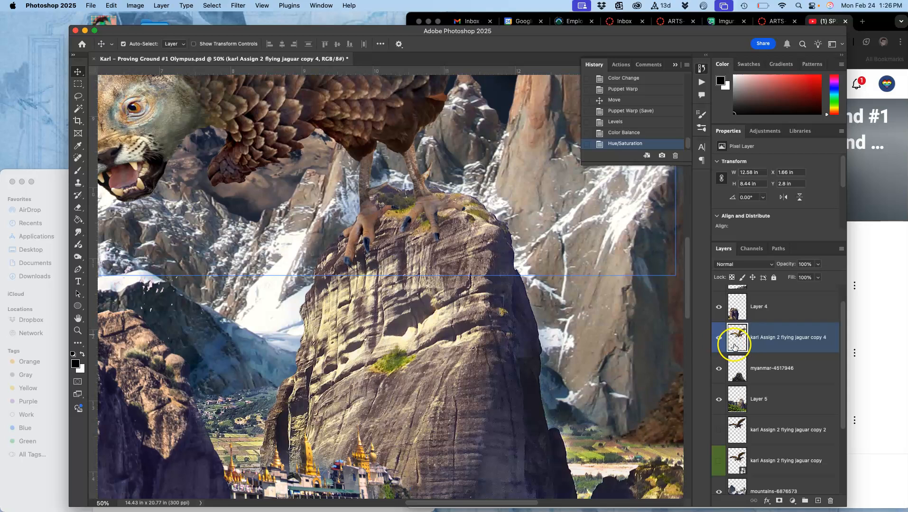
{"action": "left_click", "coordinate": [719, 337]}
{"action": "left_click", "coordinate": [719, 337]}
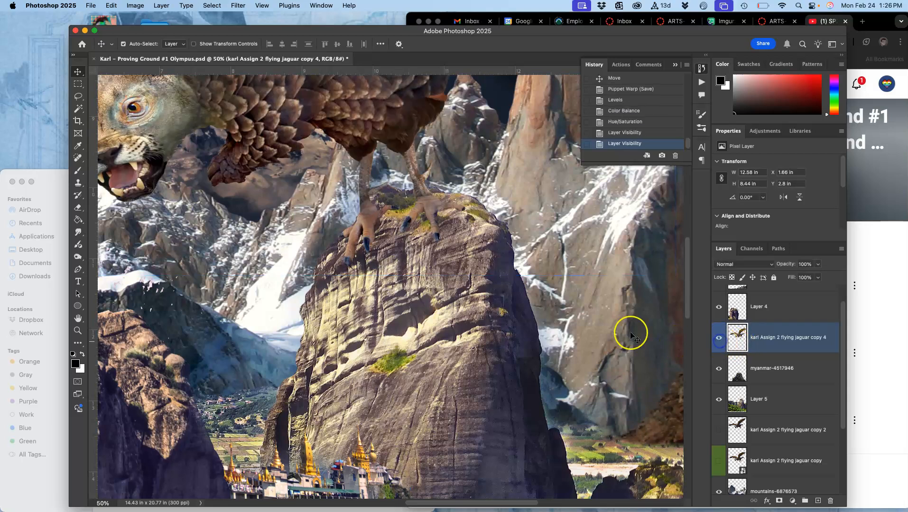
{"action": "key", "text": "super+minus"}
{"action": "key", "text": "super+minus"}
{"action": "key", "text": "super+minus"}
{"action": "key", "text": "super+minus"}
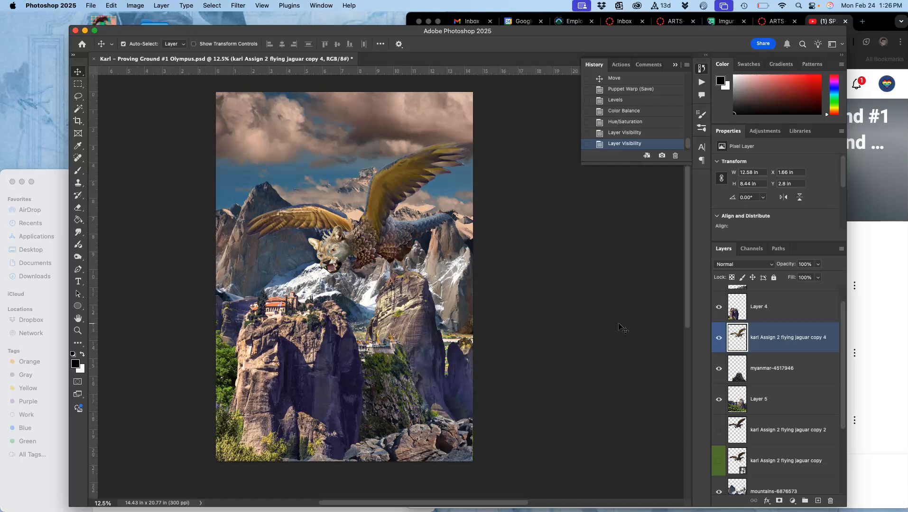
Step: Save the document and add a new empty layer above Layer 8 at the very top of the stack
{"action": "left_click_drag", "start_coordinate": [788, 351], "coordinate": [765, 309]}
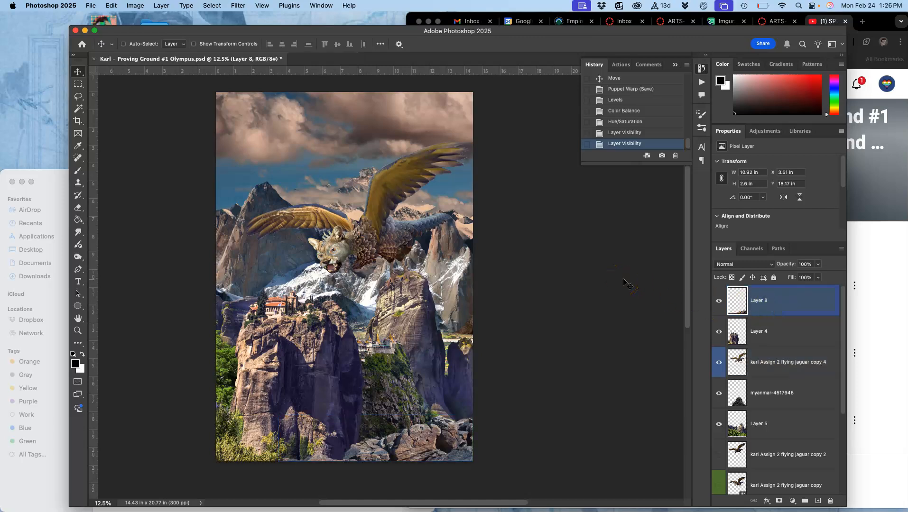
{"action": "key", "text": "super+s"}
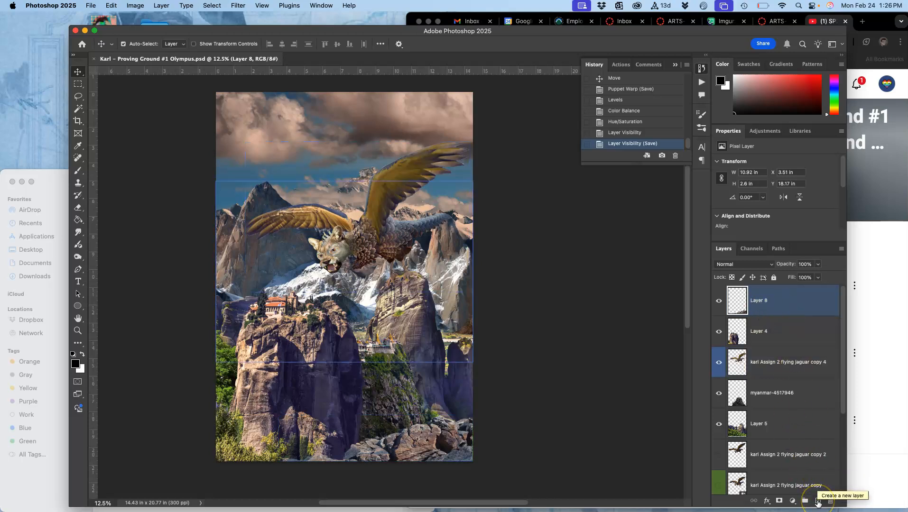
{"action": "left_click", "coordinate": [818, 501]}
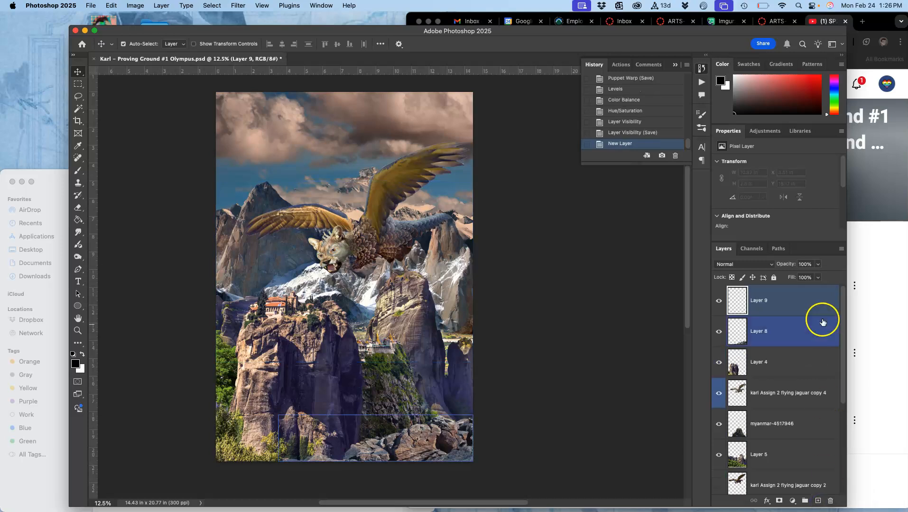
Step: Fill the new top layer with 50% Gray in Normal mode at 100% opacity
{"action": "left_click", "coordinate": [111, 6]}
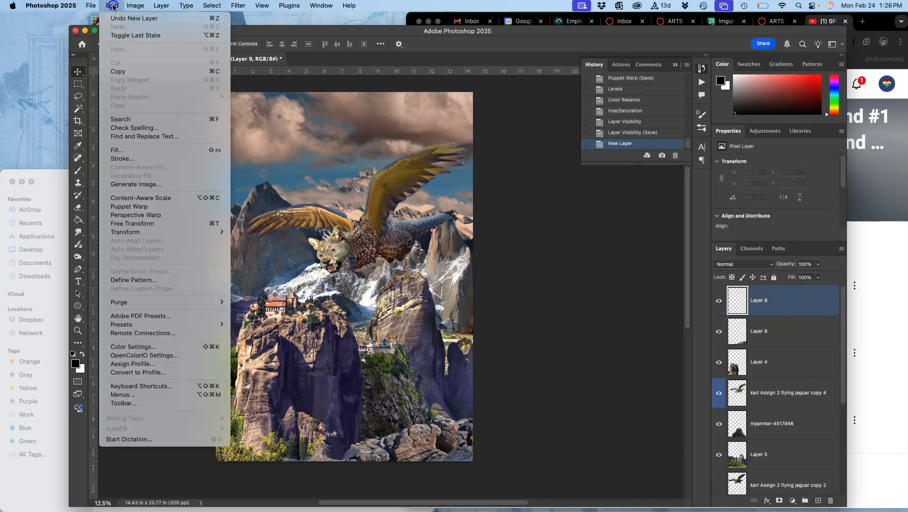
{"action": "left_click", "coordinate": [114, 150]}
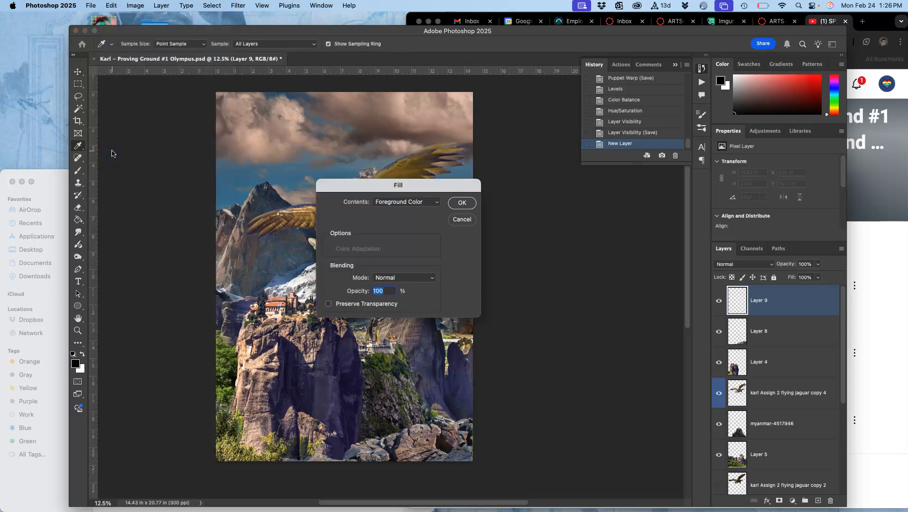
{"action": "left_click", "coordinate": [405, 204]}
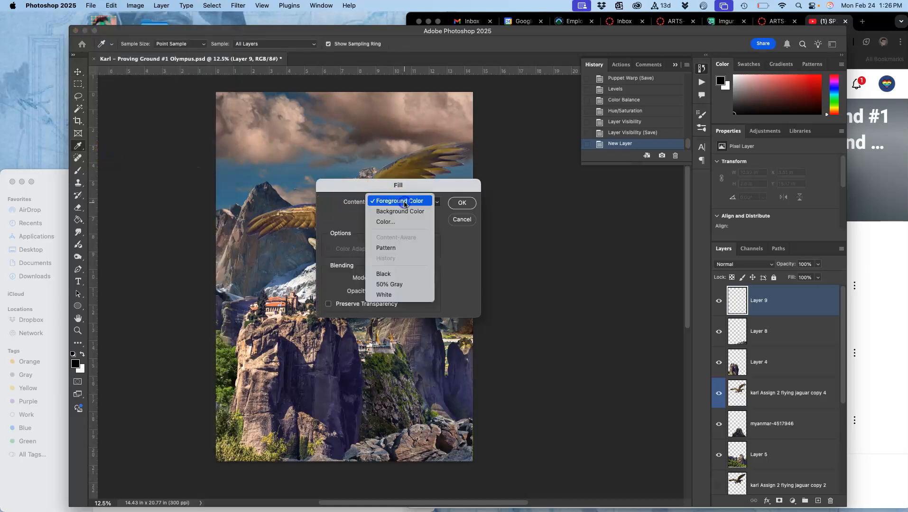
{"action": "left_click", "coordinate": [392, 284]}
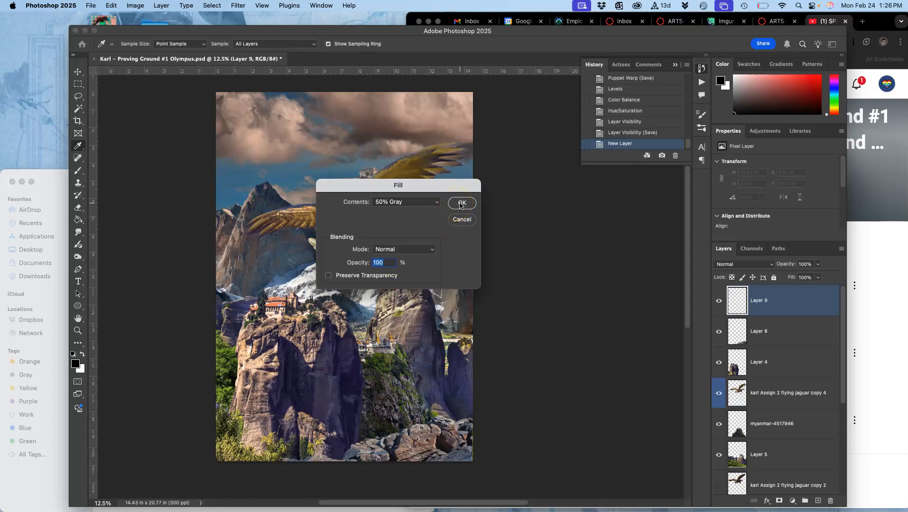
{"action": "left_click", "coordinate": [462, 204]}
{"action": "key", "text": "v"}
Step: Compare the composition with the gray layer hidden and shown, leaving the layer visible
{"action": "left_click", "coordinate": [719, 301]}
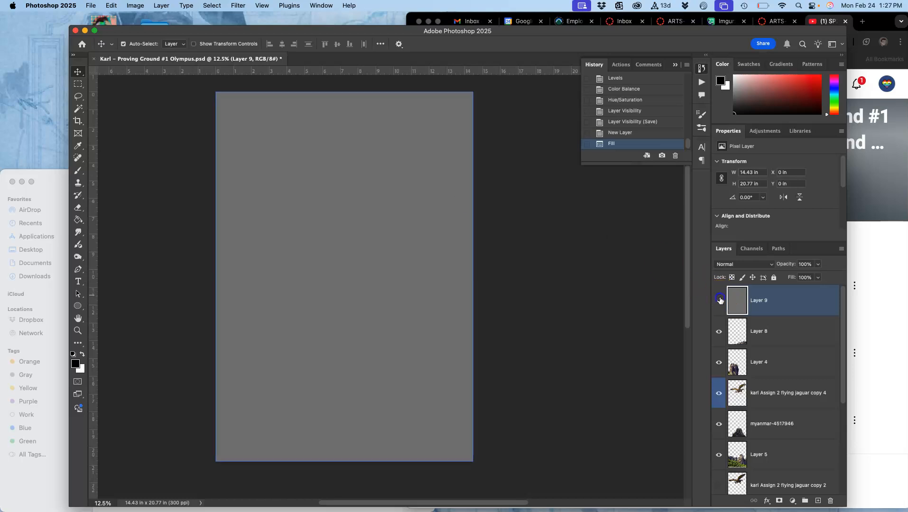
{"action": "left_click", "coordinate": [719, 300]}
{"action": "left_click", "coordinate": [720, 300]}
{"action": "left_click", "coordinate": [720, 300]}
{"action": "left_click", "coordinate": [720, 300]}
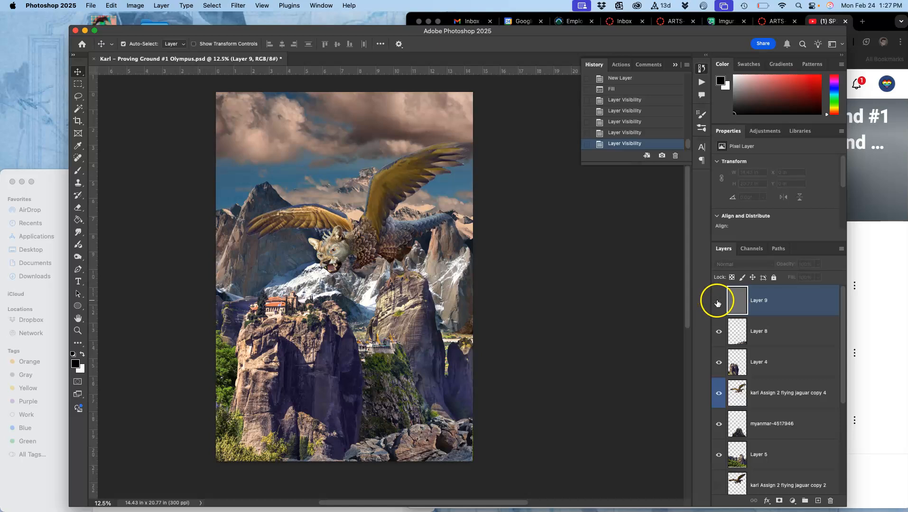
{"action": "left_click", "coordinate": [720, 300]}
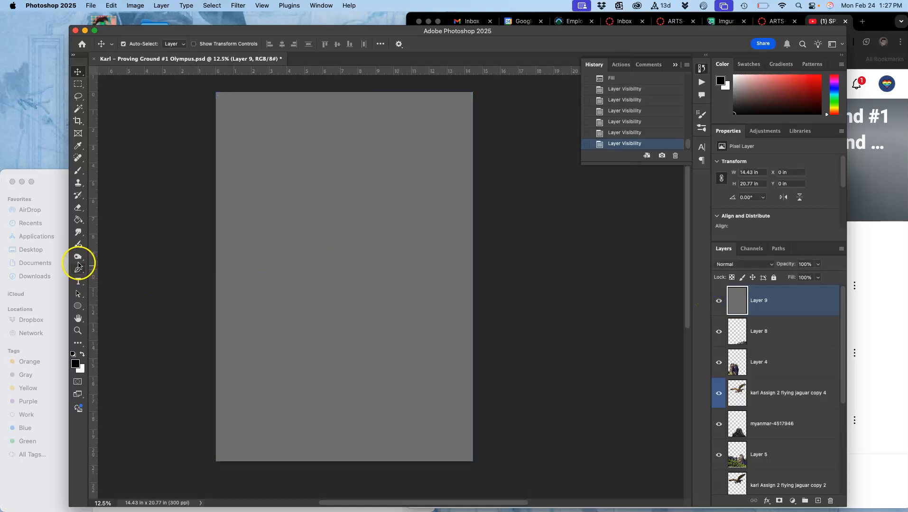
Step: Choose the Burn tool and set its brush size to 332 px, keeping hardness at 0%
{"action": "left_click", "coordinate": [78, 259]}
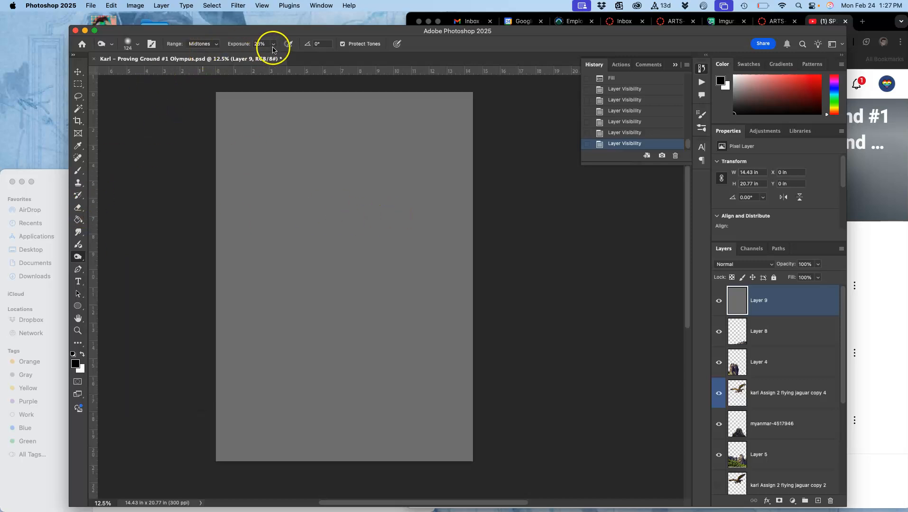
{"action": "left_click", "coordinate": [137, 44]}
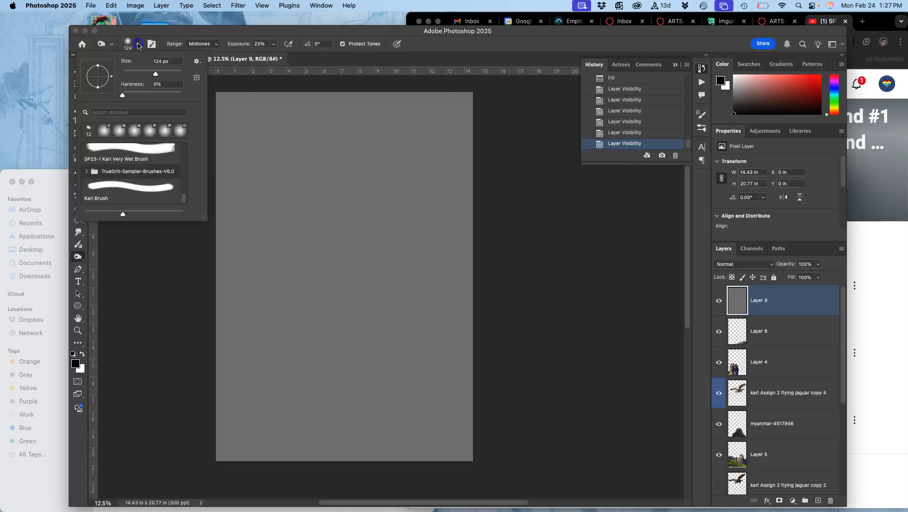
{"action": "left_click_drag", "start_coordinate": [154, 70], "coordinate": [171, 72]}
{"action": "left_click", "coordinate": [130, 96]}
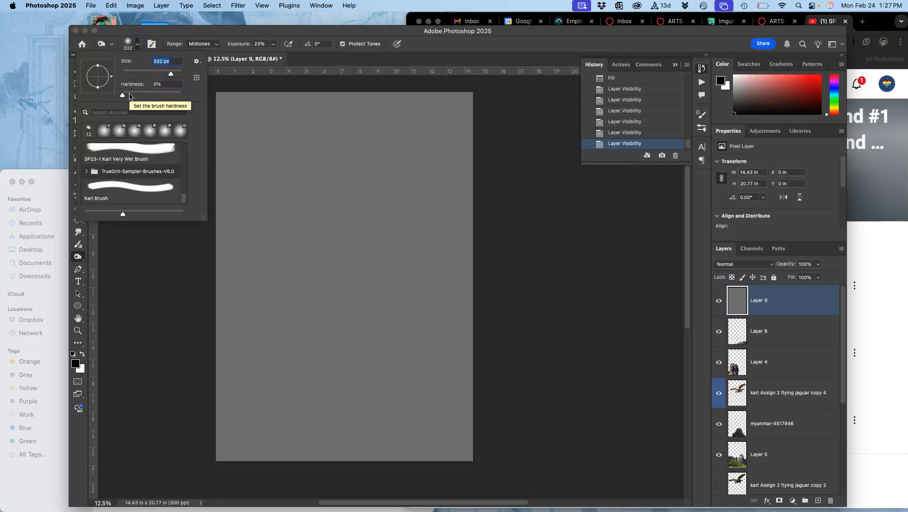
Step: Burn dark test strokes across the middle and upper parts of the gray layer, saving the document between them
{"action": "mouse_move", "coordinate": [444, 222]}
{"action": "left_mouse_down"}
{"action": "mouse_move", "coordinate": [378, 246]}
{"action": "mouse_move", "coordinate": [405, 256]}
{"action": "mouse_move", "coordinate": [369, 276]}
{"action": "mouse_move", "coordinate": [403, 250]}
{"action": "mouse_move", "coordinate": [335, 266]}
{"action": "mouse_move", "coordinate": [383, 246]}
{"action": "mouse_move", "coordinate": [353, 280]}
{"action": "mouse_move", "coordinate": [404, 284]}
{"action": "mouse_move", "coordinate": [399, 259]}
{"action": "mouse_move", "coordinate": [385, 271]}
{"action": "mouse_move", "coordinate": [404, 300]}
{"action": "mouse_move", "coordinate": [407, 334]}
{"action": "mouse_move", "coordinate": [395, 366]}
{"action": "mouse_move", "coordinate": [402, 292]}
{"action": "mouse_move", "coordinate": [389, 311]}
{"action": "mouse_move", "coordinate": [384, 379]}
{"action": "mouse_move", "coordinate": [398, 404]}
{"action": "mouse_move", "coordinate": [407, 337]}
{"action": "mouse_move", "coordinate": [337, 404]}
{"action": "left_mouse_up"}
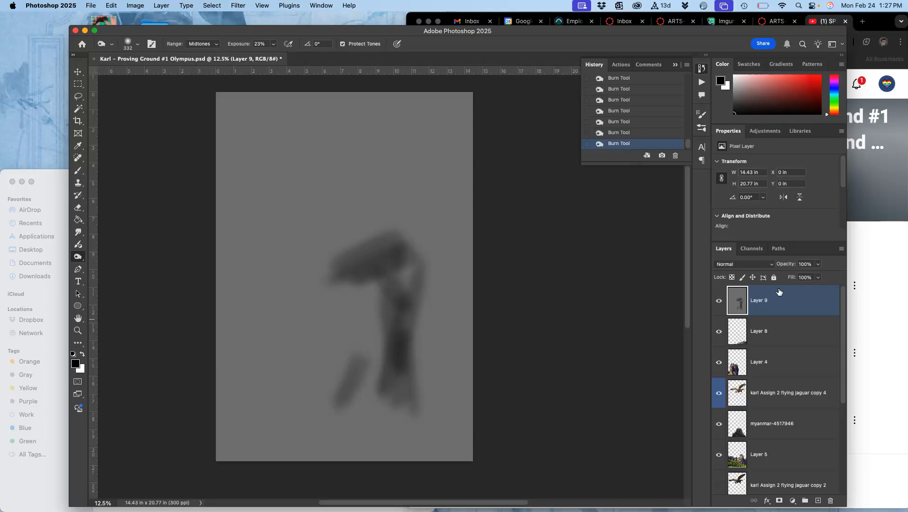
{"action": "key", "text": "super+s"}
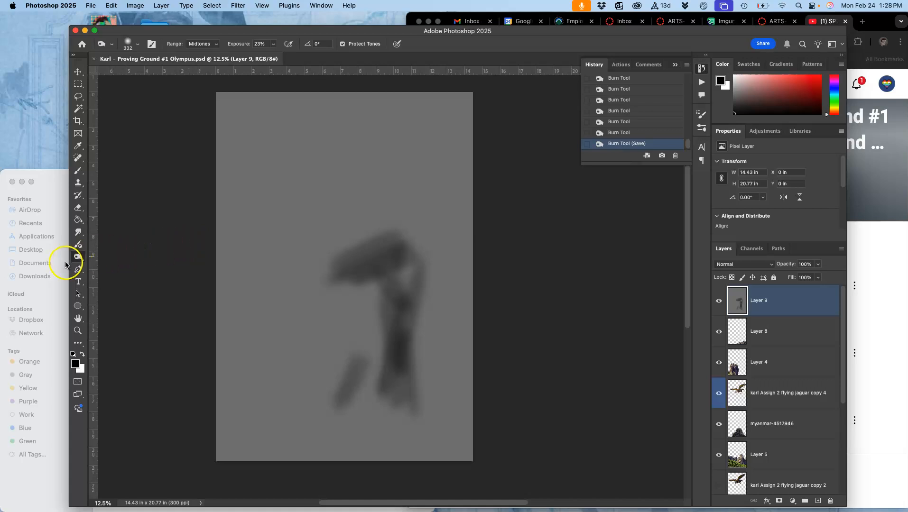
{"action": "left_click", "coordinate": [81, 261]}
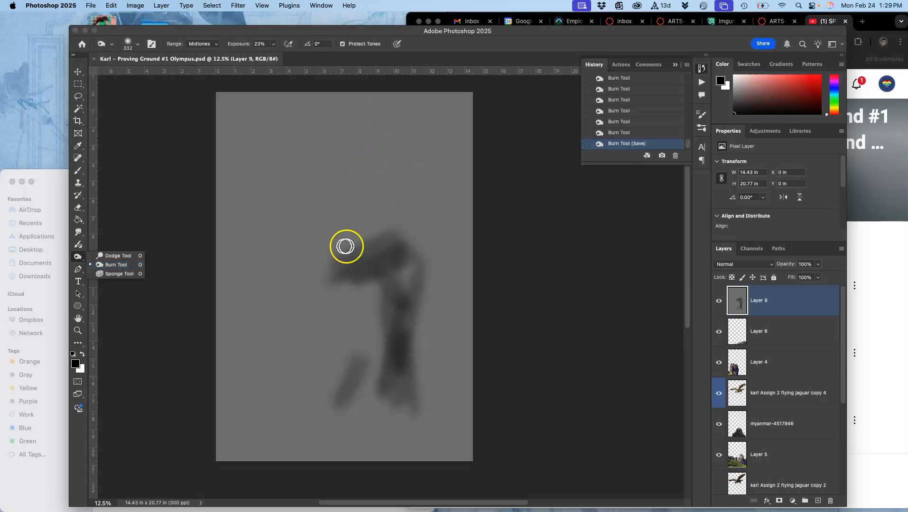
{"action": "mouse_move", "coordinate": [292, 156]}
{"action": "left_mouse_down"}
{"action": "mouse_move", "coordinate": [298, 170]}
{"action": "mouse_move", "coordinate": [284, 210]}
{"action": "mouse_move", "coordinate": [394, 138]}
{"action": "mouse_move", "coordinate": [318, 151]}
{"action": "mouse_move", "coordinate": [381, 152]}
{"action": "mouse_move", "coordinate": [367, 197]}
{"action": "mouse_move", "coordinate": [400, 144]}
{"action": "mouse_move", "coordinate": [314, 184]}
{"action": "mouse_move", "coordinate": [396, 142]}
{"action": "mouse_move", "coordinate": [361, 188]}
{"action": "mouse_move", "coordinate": [393, 178]}
{"action": "mouse_move", "coordinate": [431, 254]}
{"action": "left_mouse_up"}
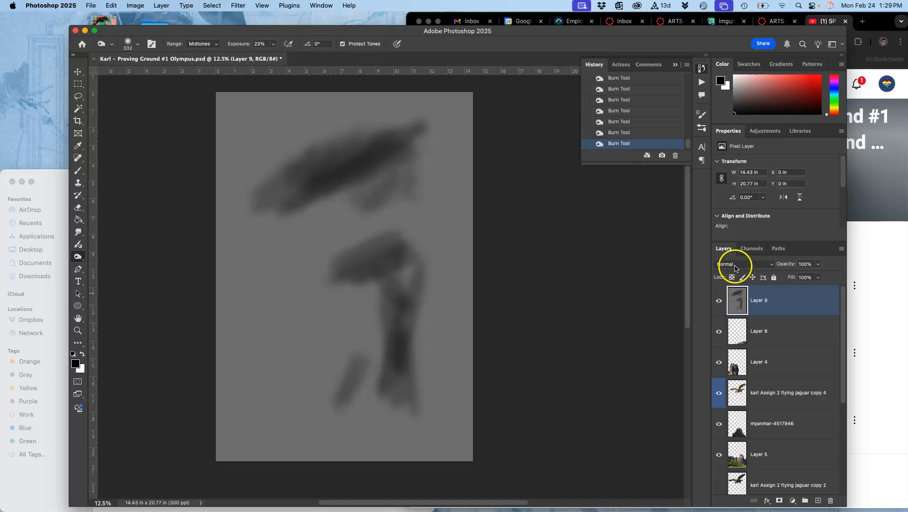
Step: Try the Overlay blend mode on the burned gray layer and compare the composition with the layer hidden and shown
{"action": "left_click", "coordinate": [737, 265]}
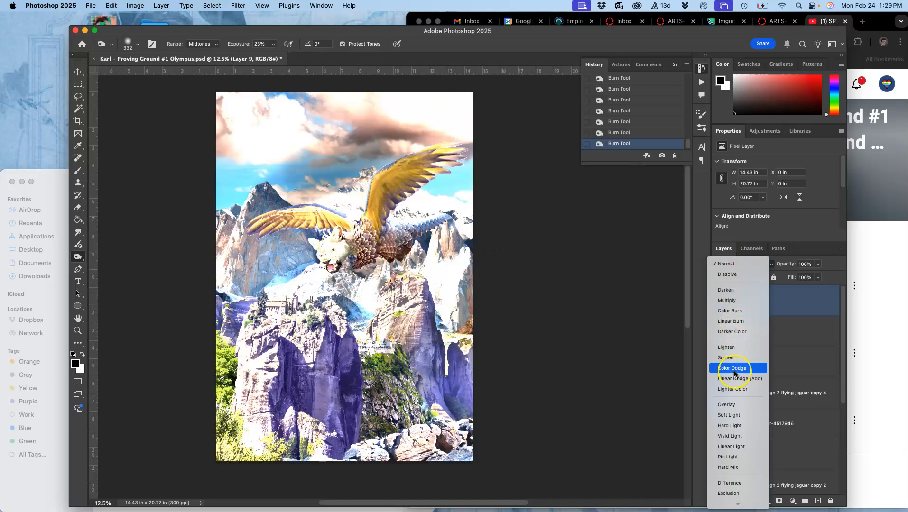
{"action": "left_click", "coordinate": [734, 406]}
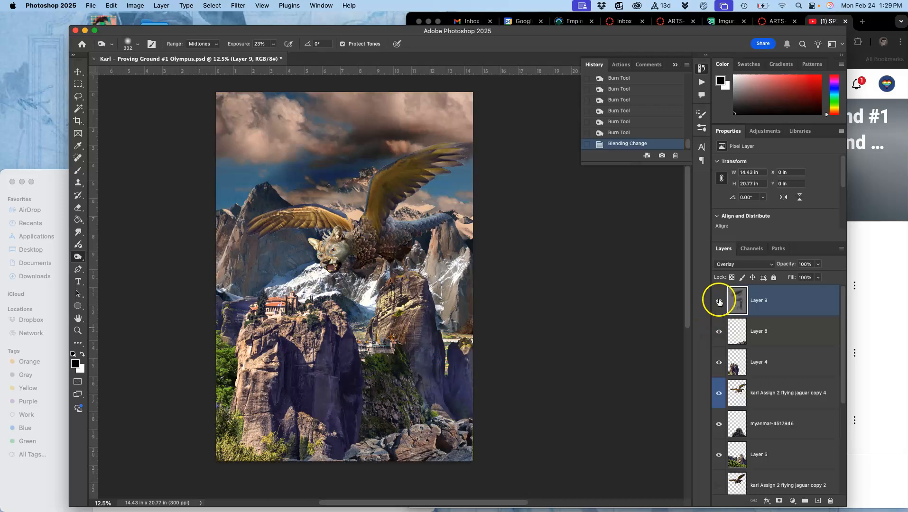
{"action": "left_click", "coordinate": [719, 301]}
{"action": "left_click", "coordinate": [720, 302]}
{"action": "left_click", "coordinate": [718, 308]}
{"action": "left_click", "coordinate": [719, 308]}
{"action": "left_click", "coordinate": [718, 308]}
{"action": "left_click", "coordinate": [719, 309]}
{"action": "left_click", "coordinate": [719, 309]}
{"action": "left_click", "coordinate": [719, 309]}
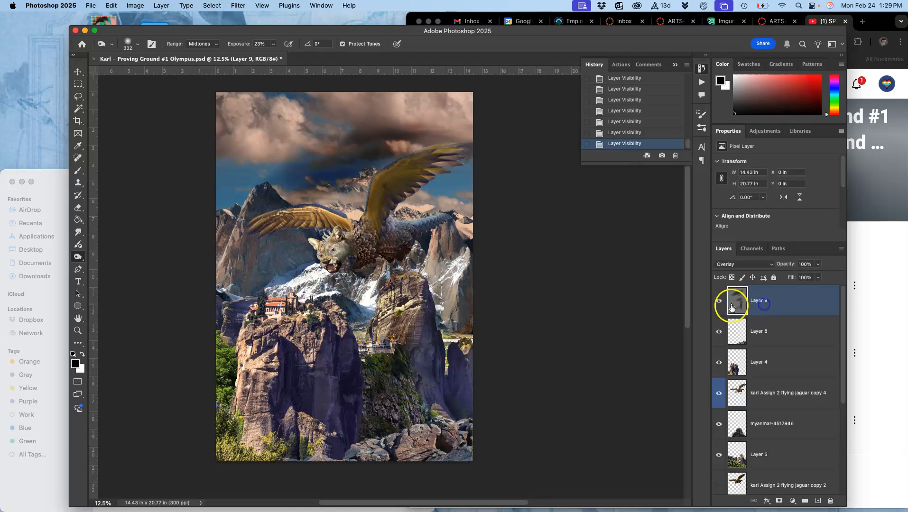
Step: Return the top layer to Normal blending and refill it with 50% Gray to wipe out the burn strokes
{"action": "left_click", "coordinate": [734, 264]}
{"action": "left_click", "coordinate": [728, 123]}
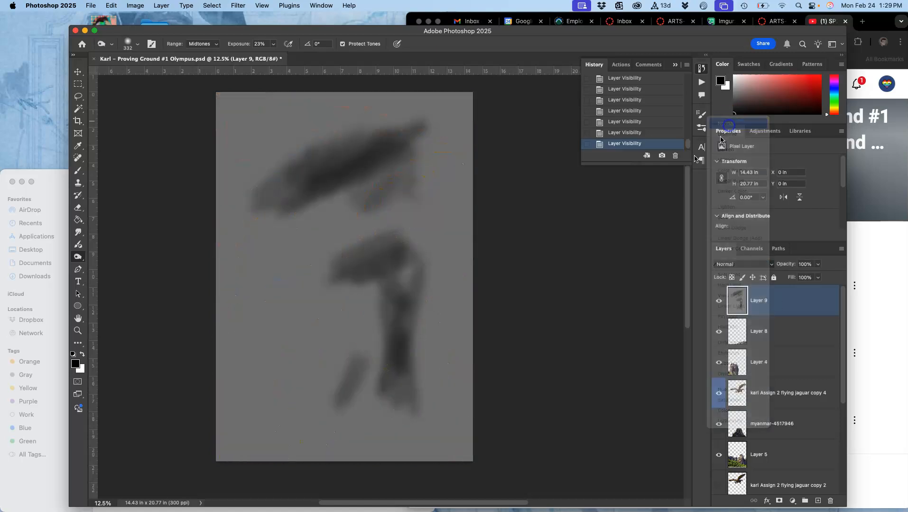
{"action": "left_click", "coordinate": [111, 5]}
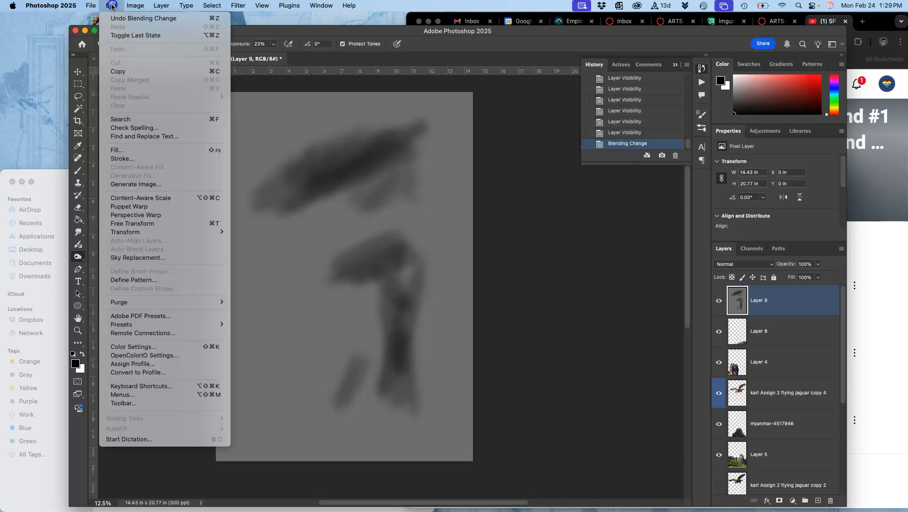
{"action": "left_click", "coordinate": [138, 151]}
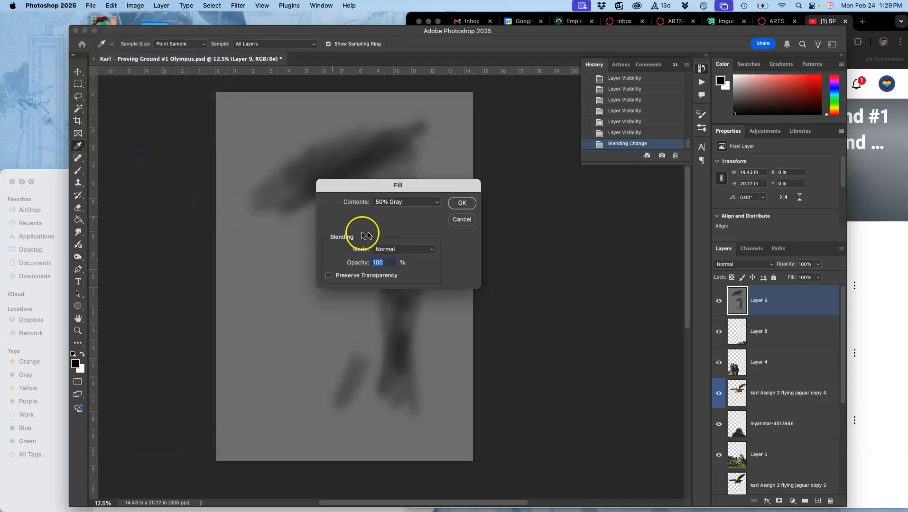
{"action": "left_click", "coordinate": [461, 203]}
{"action": "key", "text": "o"}
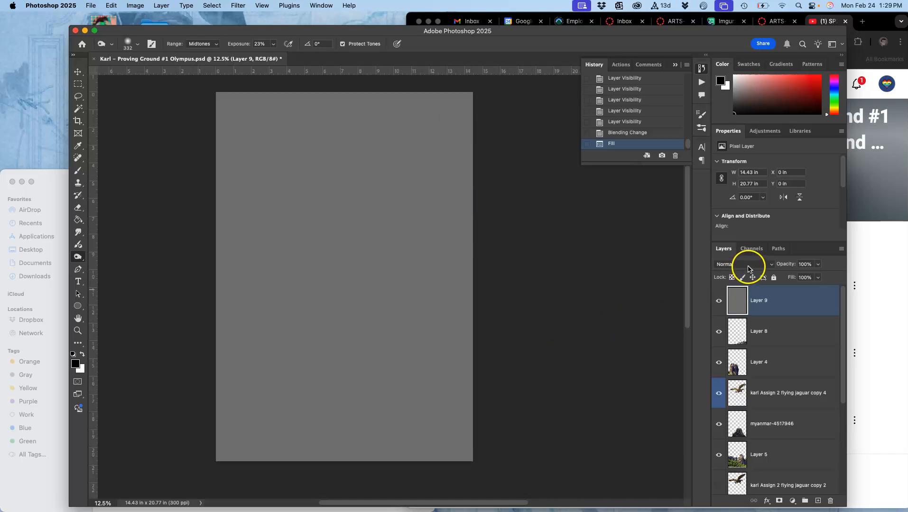
Step: Set the clean gray layer's blend mode to Overlay and compare the composition with the layer hidden and shown
{"action": "left_click", "coordinate": [746, 265]}
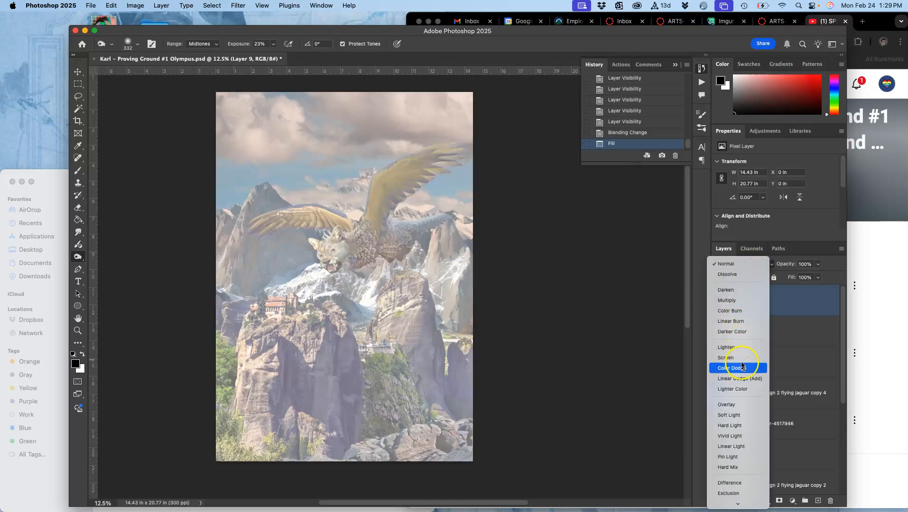
{"action": "left_click", "coordinate": [735, 405]}
{"action": "left_click", "coordinate": [718, 304]}
{"action": "left_click", "coordinate": [719, 303]}
{"action": "left_click", "coordinate": [718, 303]}
{"action": "left_click", "coordinate": [719, 304]}
{"action": "left_click", "coordinate": [719, 303]}
{"action": "left_click", "coordinate": [717, 303]}
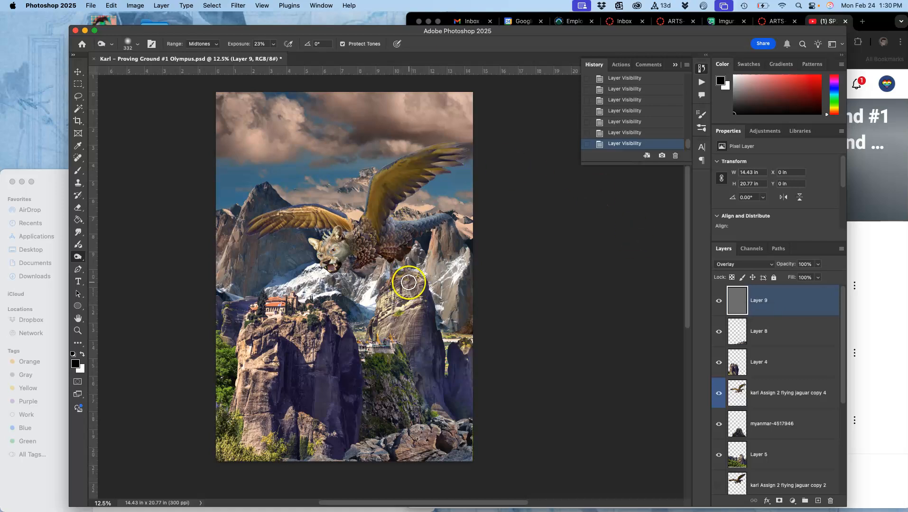
Step: Burn shadows on the Overlay gray layer around the creature's claws and down the upper face of the rock pillar
{"action": "scroll", "coordinate": [425, 266], "scroll_direction": "up", "scroll_amount": 4}
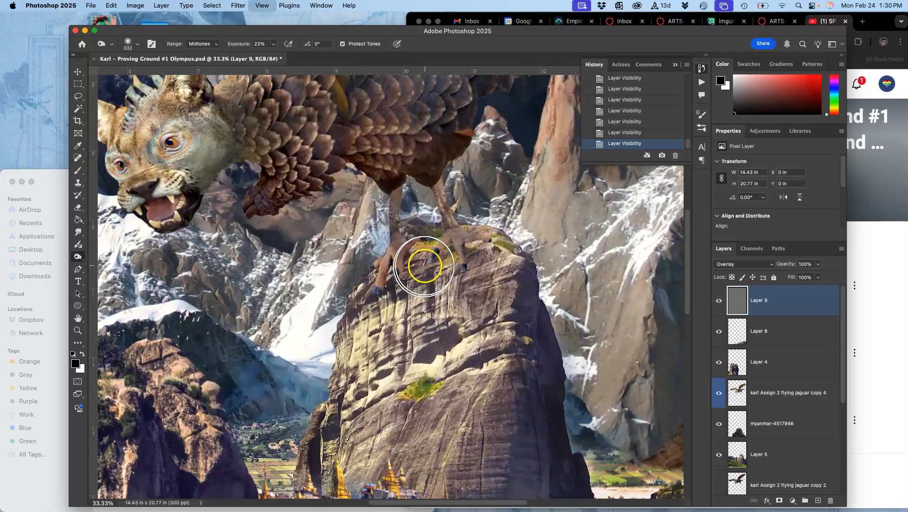
{"action": "scroll", "coordinate": [425, 266], "scroll_direction": "up", "scroll_amount": 1}
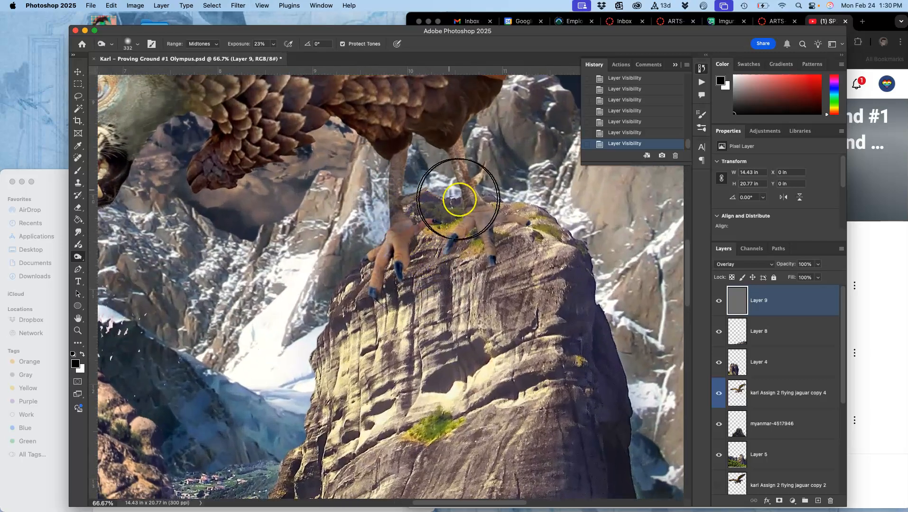
{"action": "left_click_drag", "start_coordinate": [476, 243], "coordinate": [443, 245]}
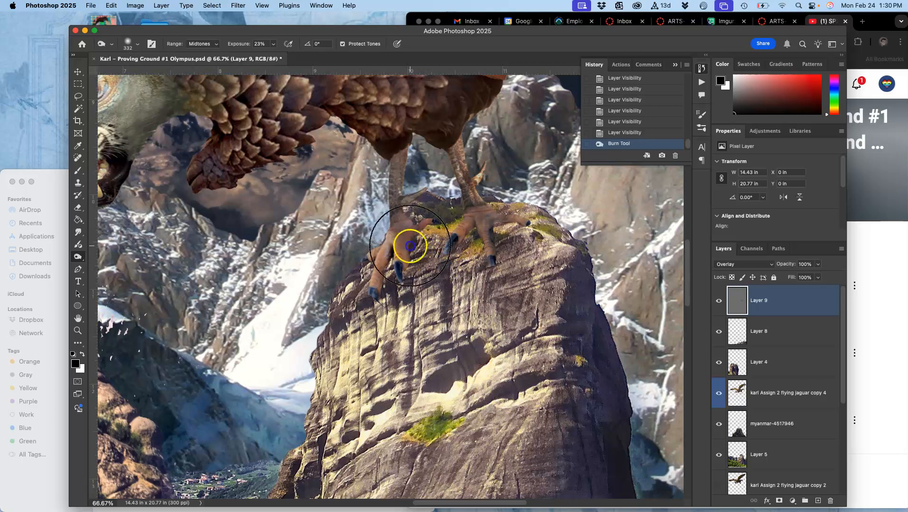
{"action": "mouse_move", "coordinate": [500, 252]}
{"action": "left_mouse_down"}
{"action": "mouse_move", "coordinate": [490, 274]}
{"action": "mouse_move", "coordinate": [500, 268]}
{"action": "mouse_move", "coordinate": [507, 292]}
{"action": "mouse_move", "coordinate": [521, 251]}
{"action": "mouse_move", "coordinate": [532, 313]}
{"action": "left_mouse_up"}
{"action": "mouse_move", "coordinate": [471, 315]}
{"action": "left_mouse_down"}
{"action": "mouse_move", "coordinate": [499, 427]}
{"action": "mouse_move", "coordinate": [492, 433]}
{"action": "mouse_move", "coordinate": [439, 341]}
{"action": "left_mouse_up"}
{"action": "left_click_drag", "start_coordinate": [445, 229], "coordinate": [457, 266]}
{"action": "mouse_move", "coordinate": [546, 327]}
{"action": "left_mouse_down"}
{"action": "mouse_move", "coordinate": [561, 337]}
{"action": "mouse_move", "coordinate": [587, 314]}
{"action": "left_mouse_up"}
Step: Hide the burned gray layer to compare the creature and pillar without the added shadows in a wider view
{"action": "key", "text": "super+minus"}
{"action": "key", "text": "super+minus"}
{"action": "key", "text": "super+minus"}
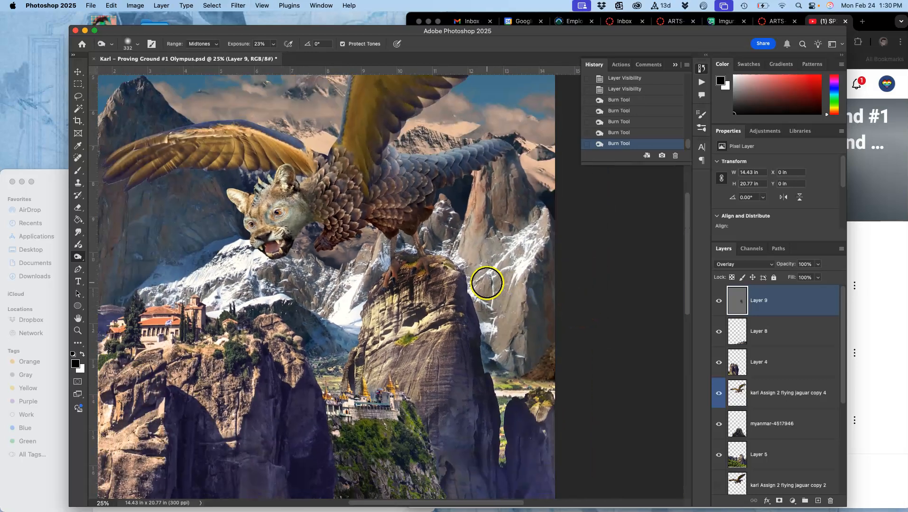
{"action": "left_click", "coordinate": [719, 303]}
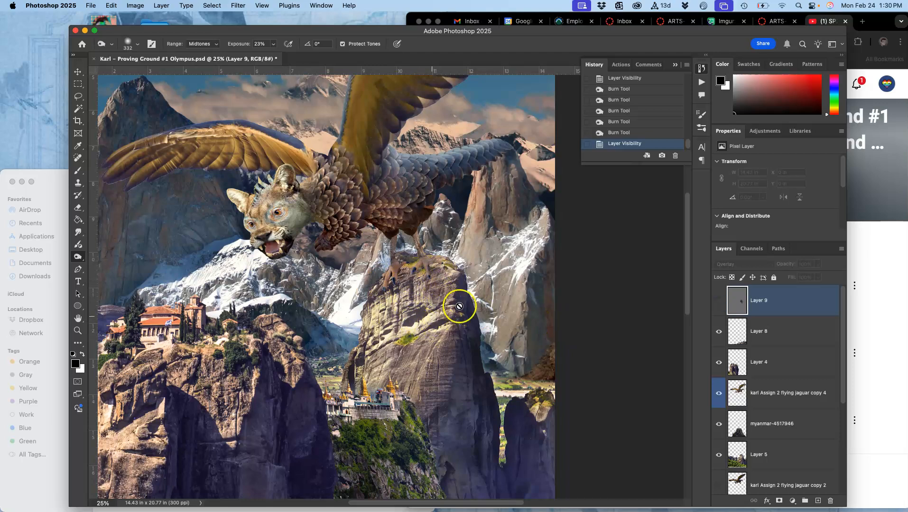
Step: Show the burned gray layer, temporarily hide the flying jaguar layer, and compare the rock pillar with and without the burned shadows
{"action": "left_click", "coordinate": [719, 303]}
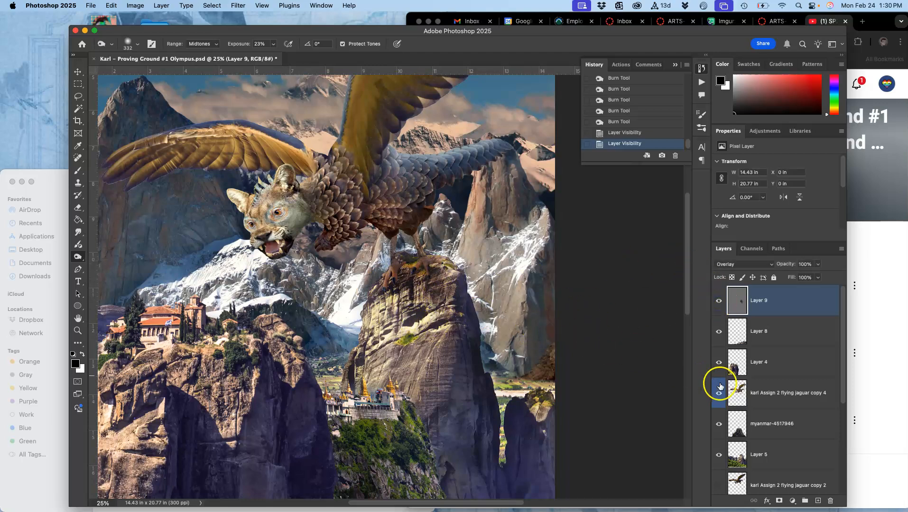
{"action": "left_click", "coordinate": [718, 395]}
{"action": "key", "text": "super+minus"}
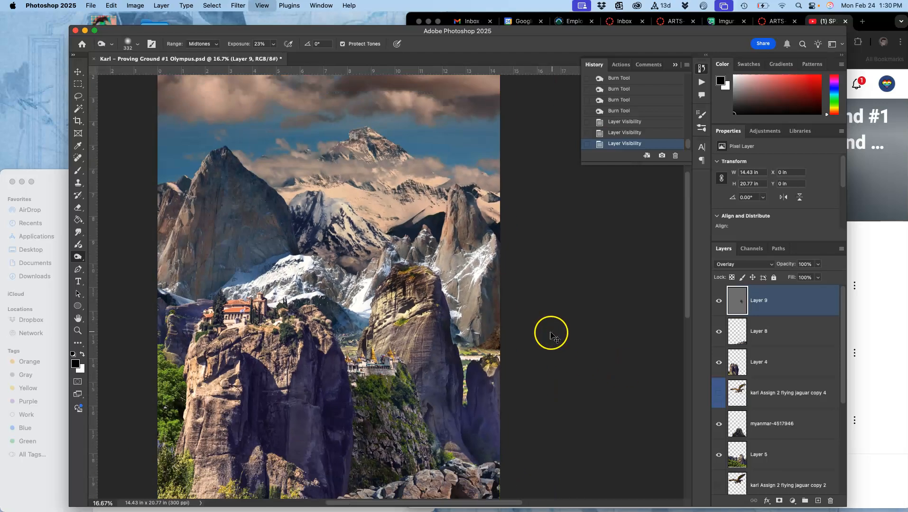
{"action": "key", "text": "super+minus"}
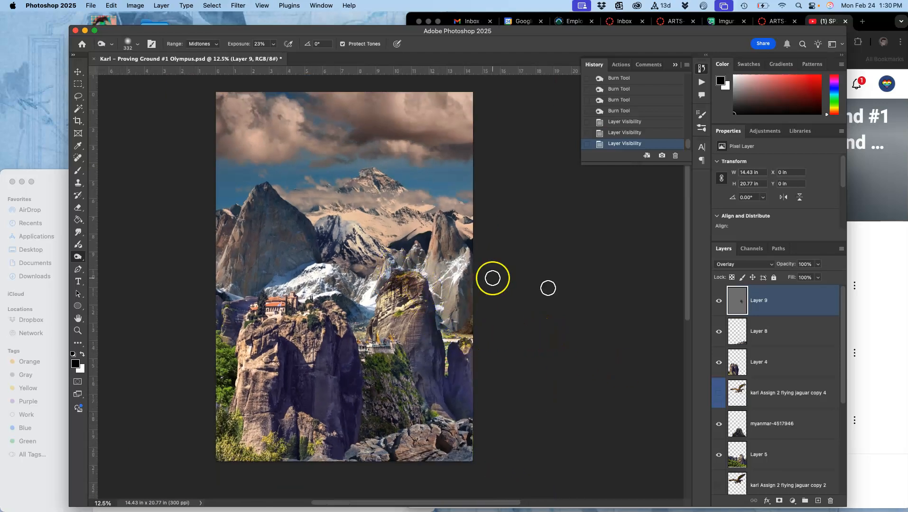
{"action": "left_click", "coordinate": [719, 302]}
{"action": "left_click", "coordinate": [719, 302]}
{"action": "left_click", "coordinate": [719, 302]}
{"action": "left_click", "coordinate": [719, 301]}
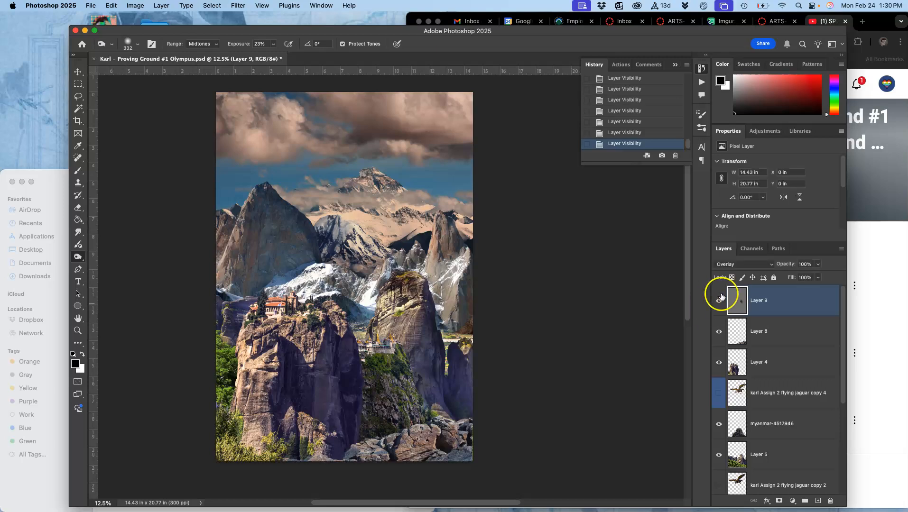
{"action": "left_click", "coordinate": [715, 302]}
{"action": "left_click", "coordinate": [717, 303]}
{"action": "left_click", "coordinate": [720, 387]}
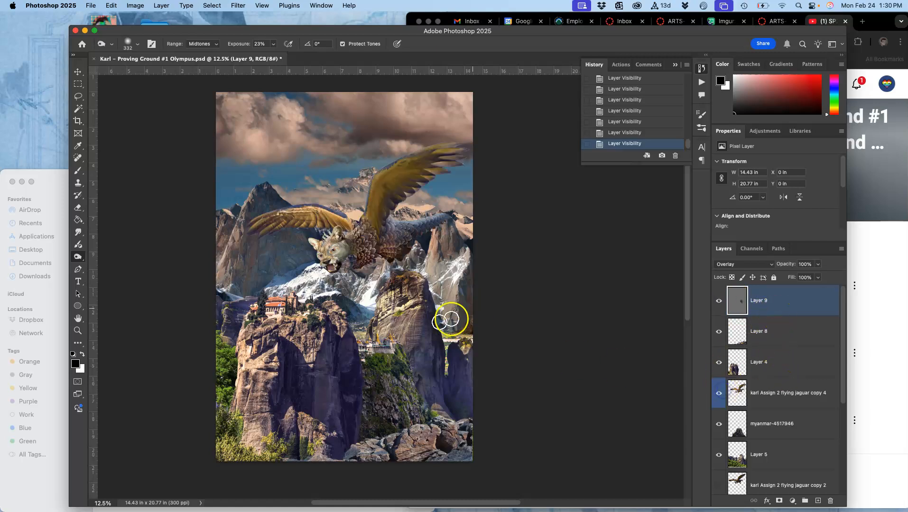
Step: Burn shadows on the full gray Overlay layer over the creature's lower body, feathers and legs
{"action": "scroll", "coordinate": [445, 307], "scroll_direction": "up", "scroll_amount": 5}
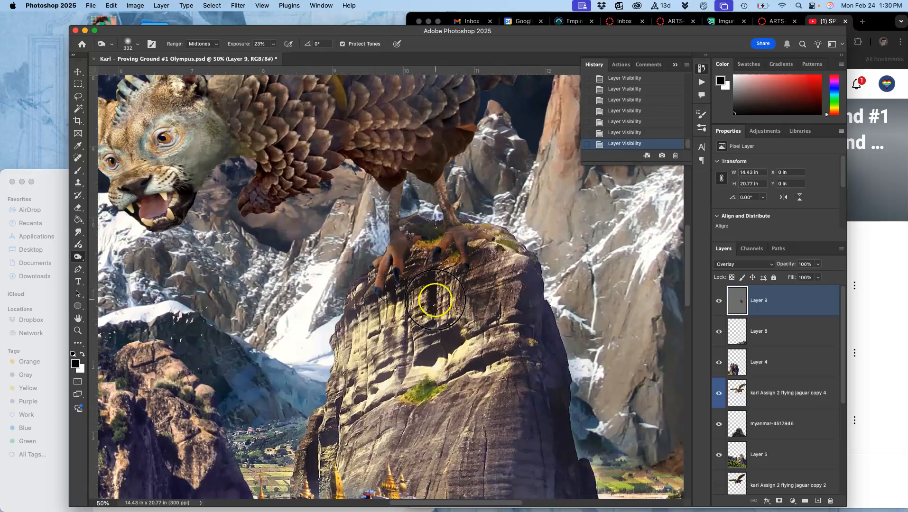
{"action": "mouse_move", "coordinate": [392, 310]}
{"action": "left_mouse_down"}
{"action": "mouse_move", "coordinate": [533, 310]}
{"action": "mouse_move", "coordinate": [432, 421]}
{"action": "mouse_move", "coordinate": [430, 382]}
{"action": "left_mouse_up"}
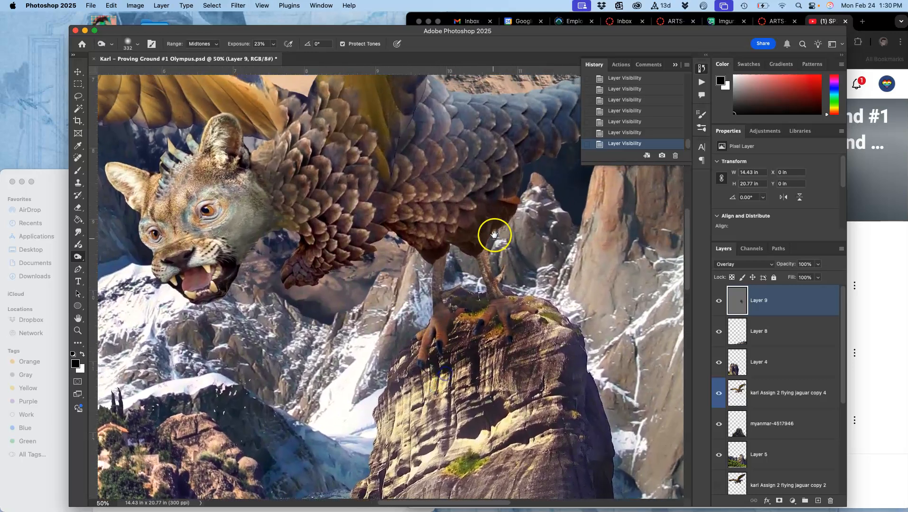
{"action": "mouse_move", "coordinate": [477, 194]}
{"action": "left_mouse_down"}
{"action": "mouse_move", "coordinate": [420, 204]}
{"action": "mouse_move", "coordinate": [464, 205]}
{"action": "left_mouse_up"}
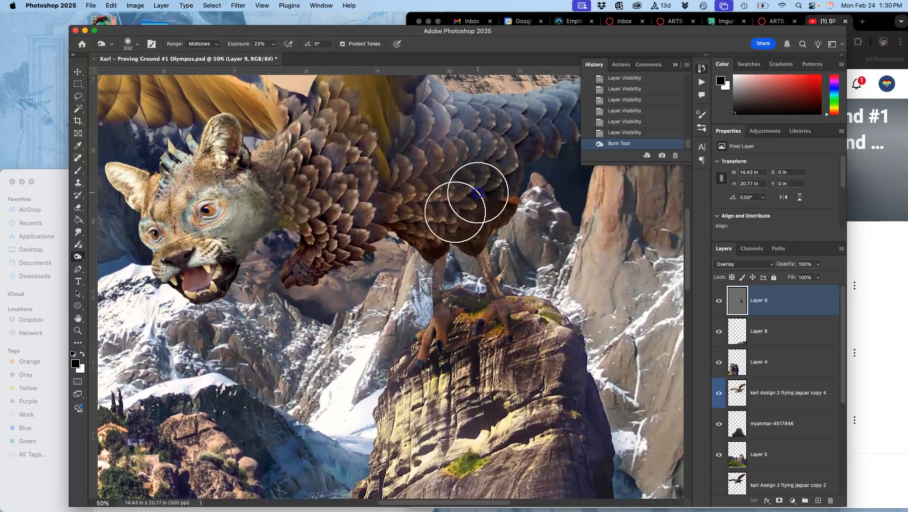
{"action": "left_click_drag", "start_coordinate": [516, 176], "coordinate": [543, 148]}
{"action": "left_click", "coordinate": [547, 148]}
{"action": "mouse_move", "coordinate": [482, 239]}
{"action": "left_mouse_down"}
{"action": "mouse_move", "coordinate": [486, 270]}
{"action": "mouse_move", "coordinate": [441, 264]}
{"action": "mouse_move", "coordinate": [430, 317]}
{"action": "left_mouse_up"}
{"action": "left_click_drag", "start_coordinate": [379, 202], "coordinate": [346, 204]}
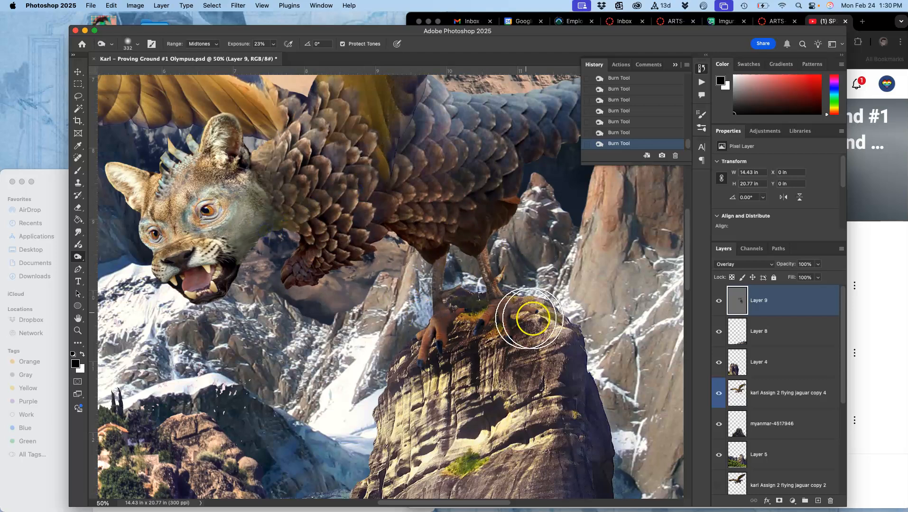
Step: Hide the flying jaguar layer and toggle the gray layer to examine how the burn strokes affect the background behind the creature
{"action": "left_click", "coordinate": [719, 396]}
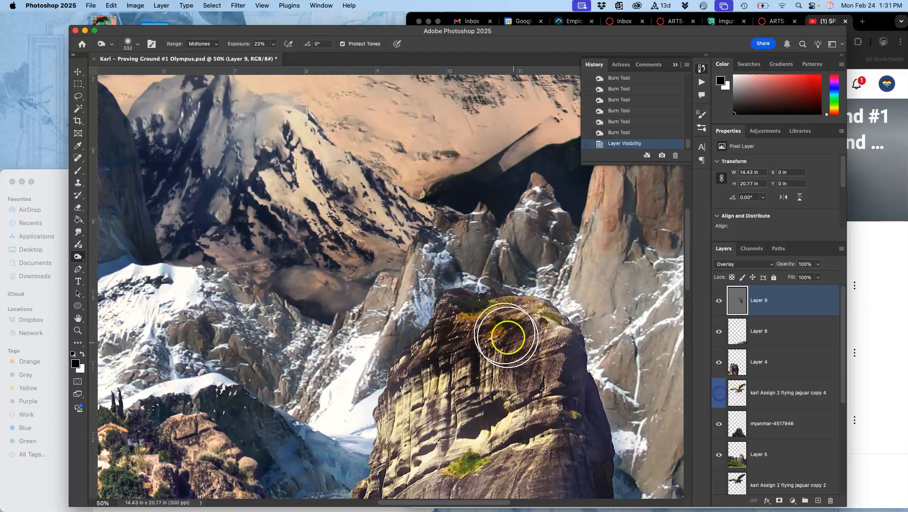
{"action": "left_click", "coordinate": [719, 301]}
{"action": "left_click", "coordinate": [719, 301]}
{"action": "left_click", "coordinate": [721, 303]}
{"action": "left_click", "coordinate": [721, 303]}
{"action": "left_click", "coordinate": [721, 303]}
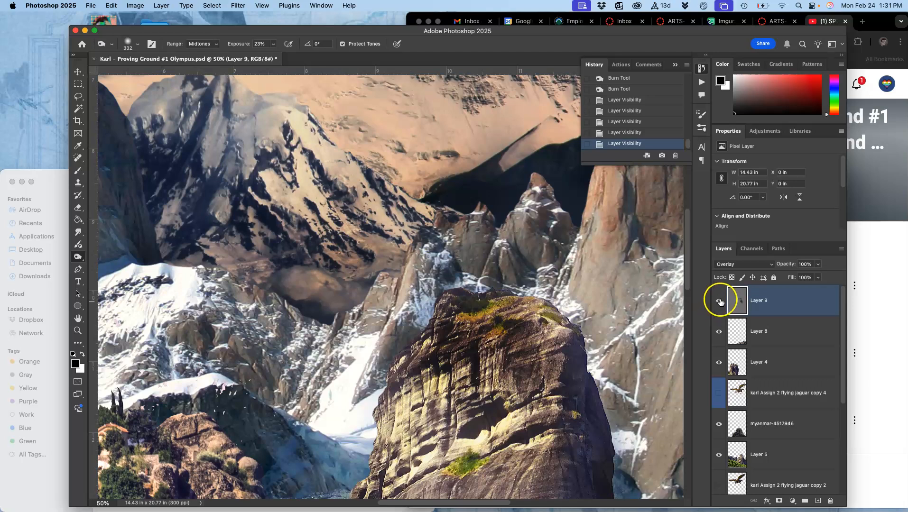
{"action": "key", "text": "super+0"}
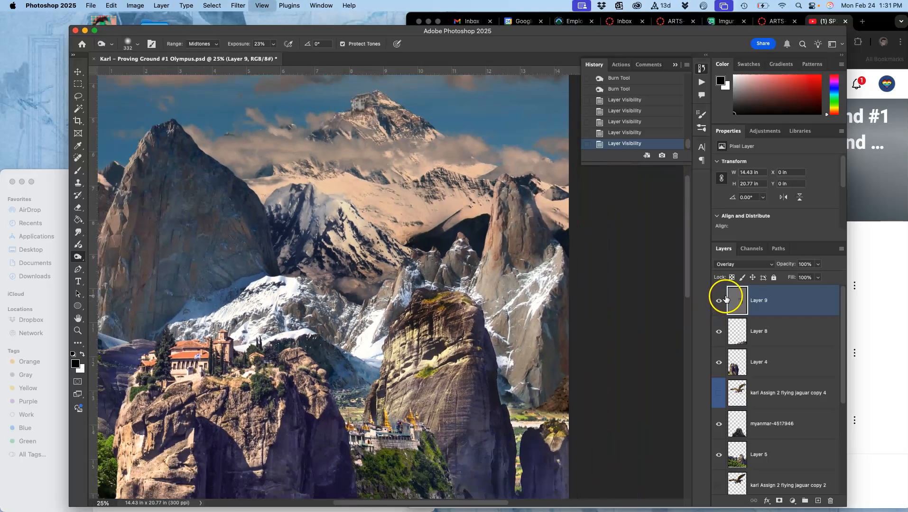
{"action": "left_click", "coordinate": [720, 305]}
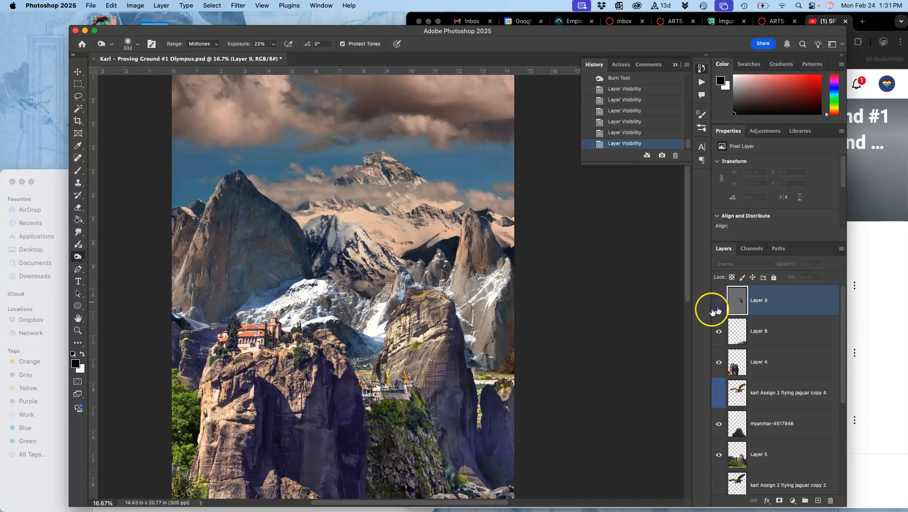
{"action": "left_click", "coordinate": [717, 303]}
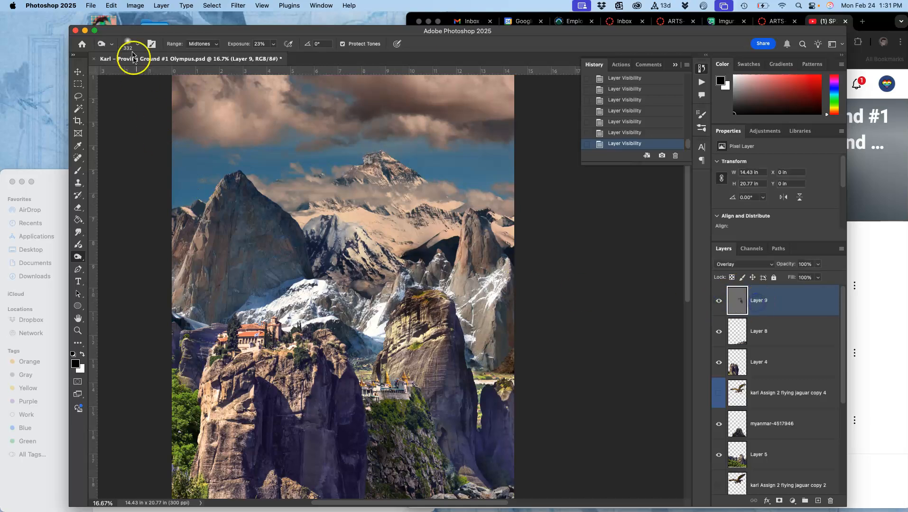
Step: Refill the gray Overlay layer with 50% Gray to erase its burn strokes, and show the flying jaguar layer again
{"action": "left_click", "coordinate": [114, 5]}
{"action": "left_click", "coordinate": [133, 148]}
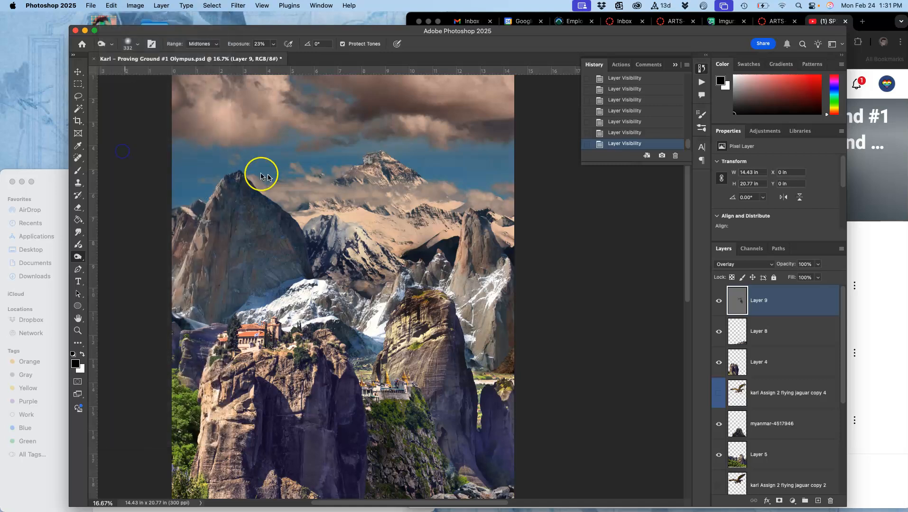
{"action": "left_click", "coordinate": [461, 203]}
{"action": "key", "text": "o"}
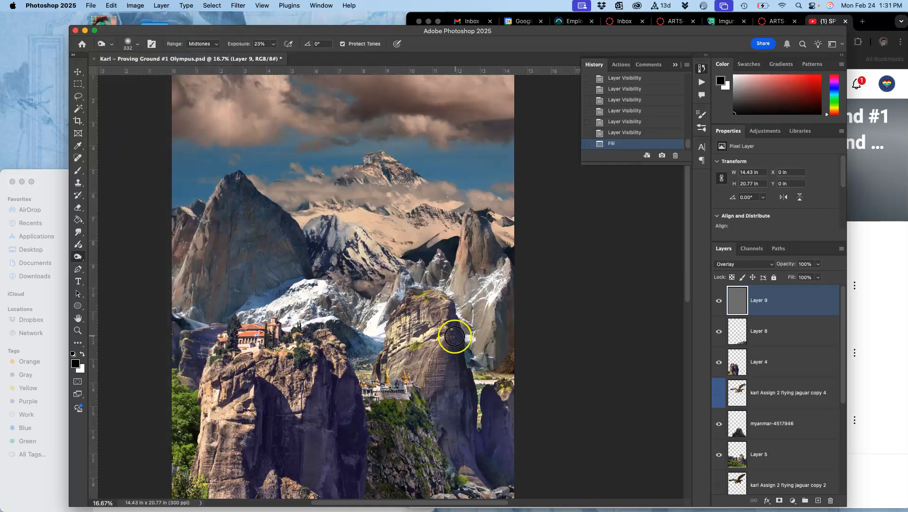
{"action": "key", "text": "super+minus"}
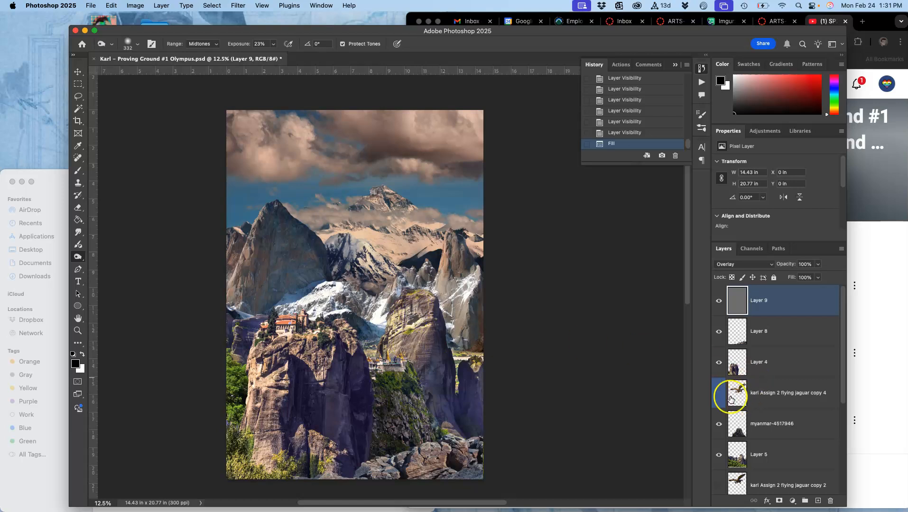
{"action": "left_click", "coordinate": [718, 394]}
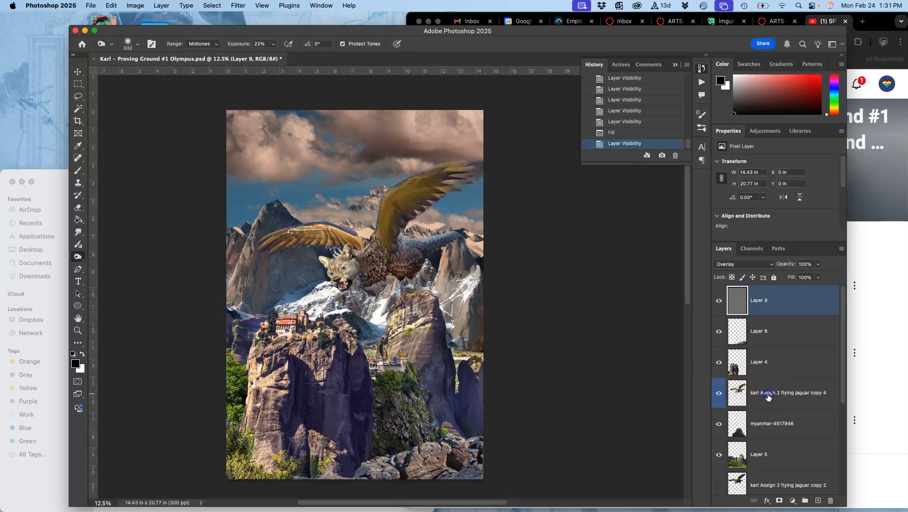
Step: Select the flying jaguar's silhouette by inverting a Magic Wand selection of its layer's empty area, and copy that shape from the gray layer to a new layer
{"action": "left_click", "coordinate": [768, 396]}
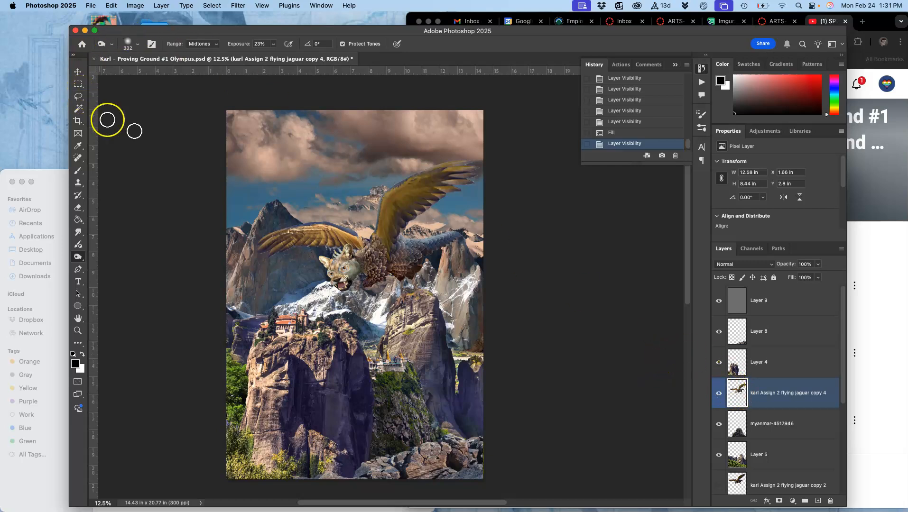
{"action": "left_click", "coordinate": [79, 109]}
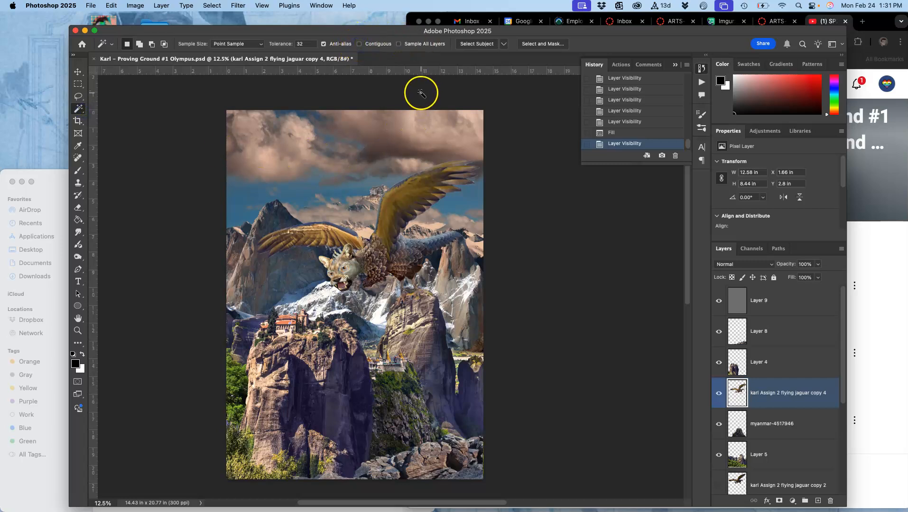
{"action": "left_click", "coordinate": [334, 169]}
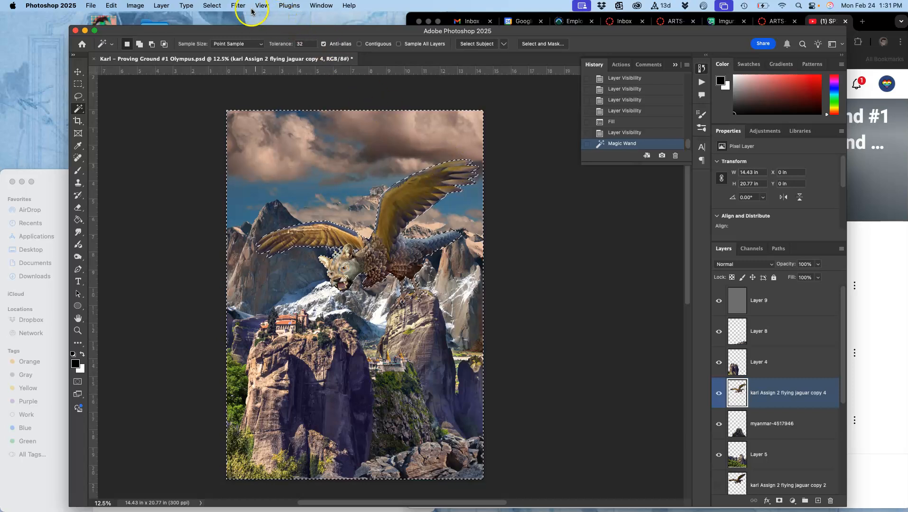
{"action": "left_click", "coordinate": [218, 4]}
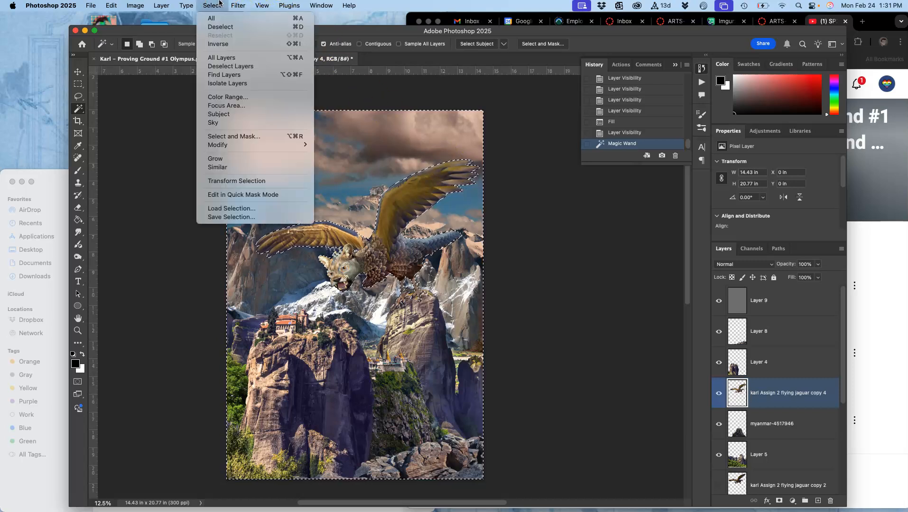
{"action": "left_click", "coordinate": [219, 44]}
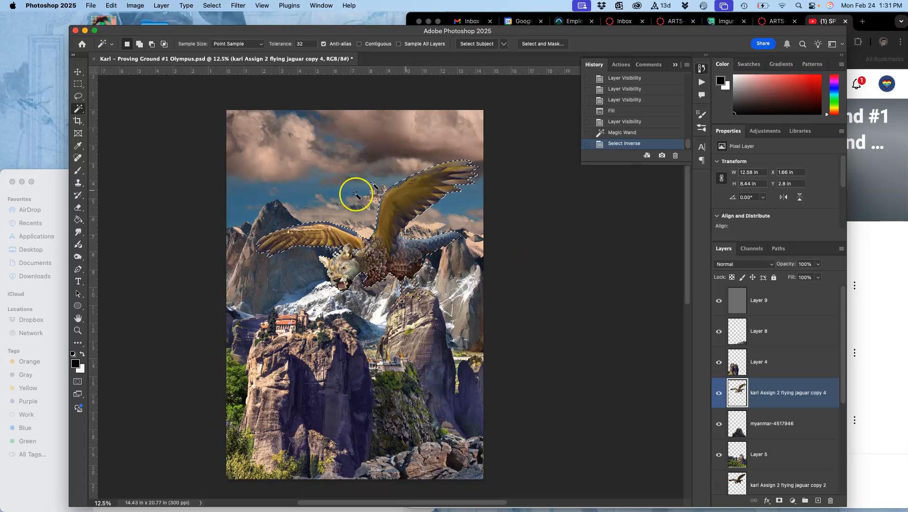
{"action": "left_click", "coordinate": [762, 301]}
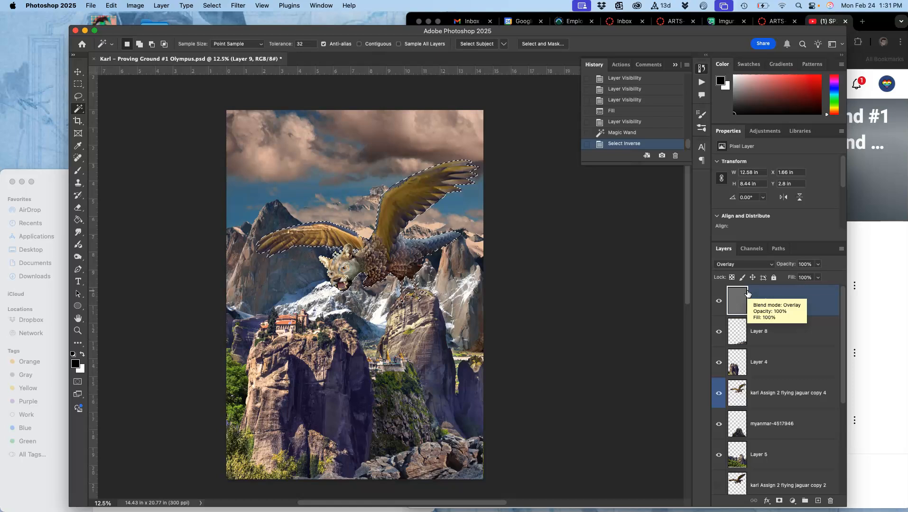
{"action": "key", "text": "super+j"}
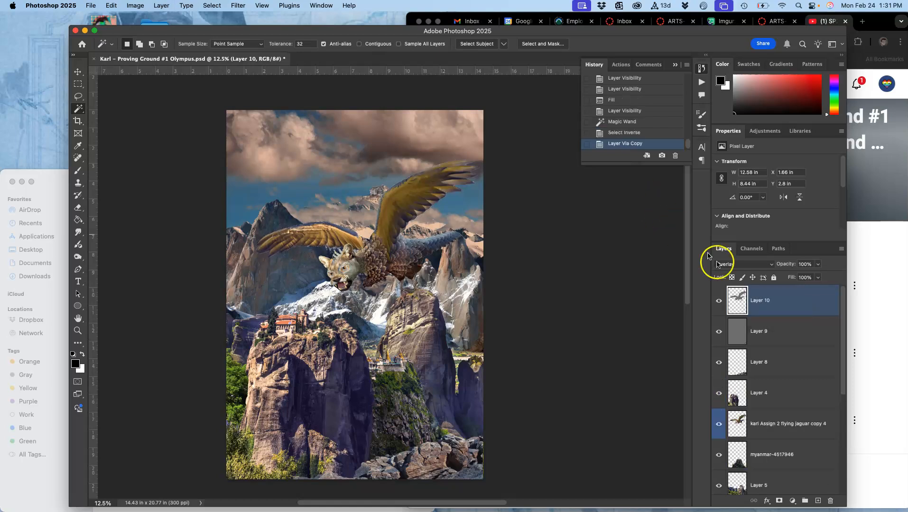
Step: Switch the creature-shaped gray layer to Normal blending to inspect its outline, and return it to Overlay
{"action": "left_click", "coordinate": [738, 269]}
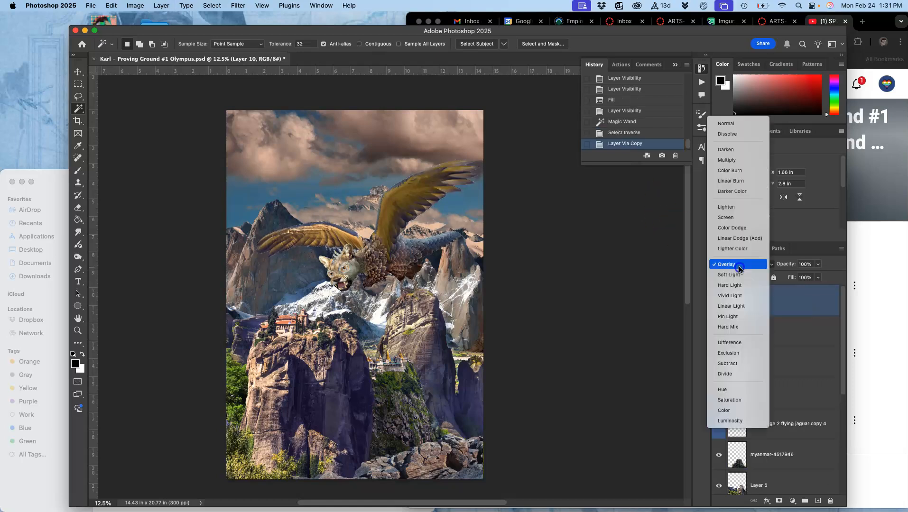
{"action": "left_click", "coordinate": [736, 125]}
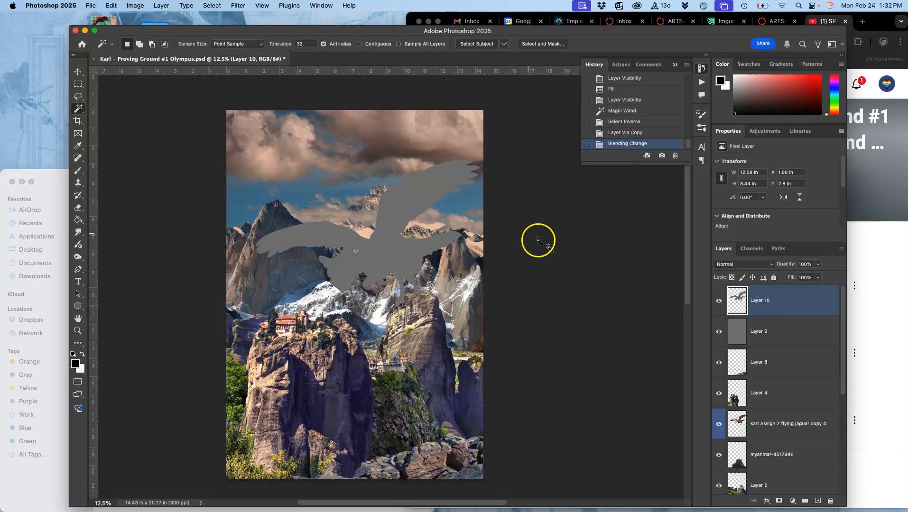
{"action": "left_click", "coordinate": [734, 271]}
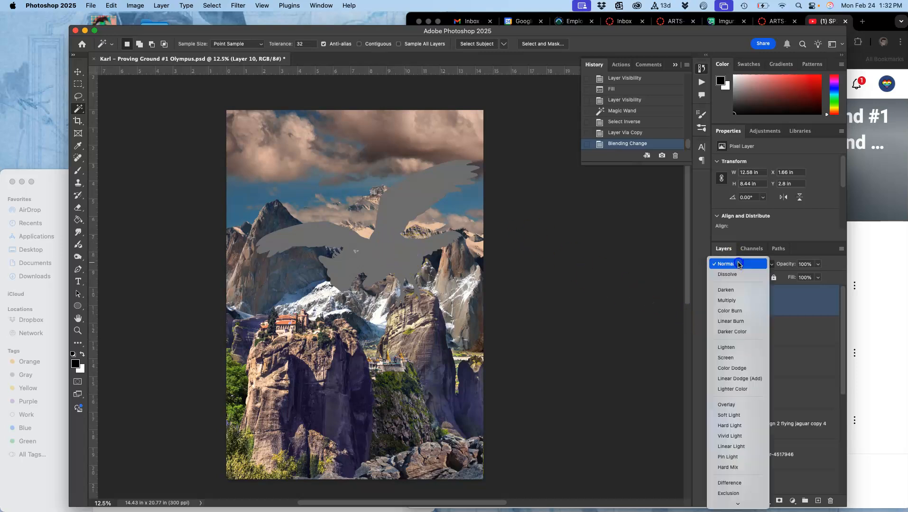
{"action": "left_click", "coordinate": [729, 403]}
Step: Burn shadows along the creature's underbelly and legs on the creature-shaped gray Overlay layer
{"action": "key", "text": "super+equal"}
{"action": "key", "text": "super+equal"}
{"action": "key", "text": "super+equal"}
{"action": "key", "text": "super+equal"}
{"action": "key", "text": "super+equal"}
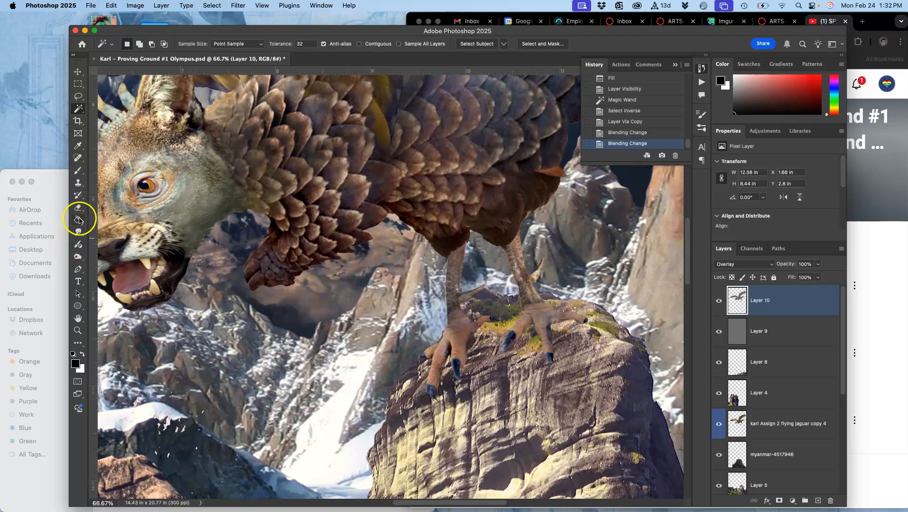
{"action": "left_click", "coordinate": [78, 256]}
{"action": "mouse_move", "coordinate": [519, 215]}
{"action": "left_mouse_down"}
{"action": "mouse_move", "coordinate": [431, 216]}
{"action": "mouse_move", "coordinate": [412, 203]}
{"action": "mouse_move", "coordinate": [356, 218]}
{"action": "mouse_move", "coordinate": [434, 235]}
{"action": "mouse_move", "coordinate": [450, 267]}
{"action": "mouse_move", "coordinate": [507, 286]}
{"action": "mouse_move", "coordinate": [453, 325]}
{"action": "mouse_move", "coordinate": [517, 325]}
{"action": "mouse_move", "coordinate": [432, 355]}
{"action": "mouse_move", "coordinate": [574, 284]}
{"action": "left_mouse_up"}
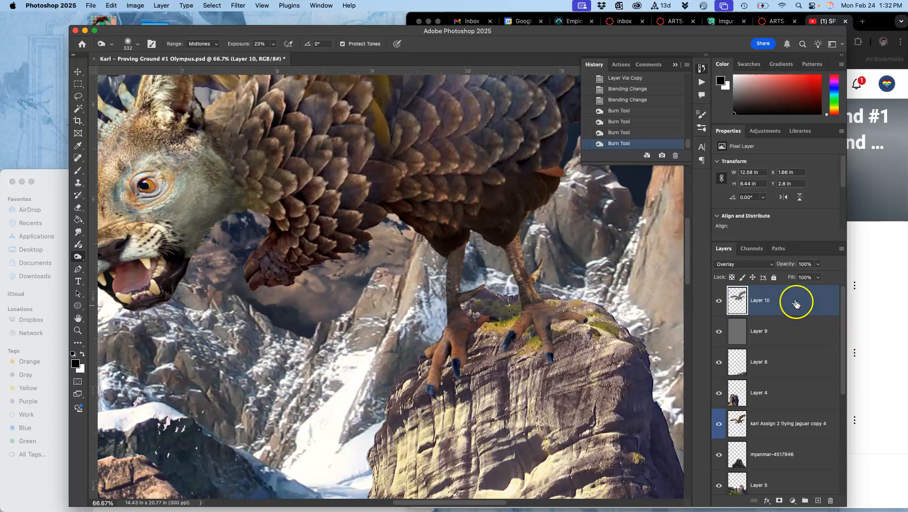
Step: Set the creature-shaped gray layer to Normal, burn its legs, claws and lower body darker, and restore Overlay blending
{"action": "left_click", "coordinate": [751, 270]}
{"action": "left_click", "coordinate": [742, 121]}
{"action": "mouse_move", "coordinate": [498, 223]}
{"action": "left_mouse_down"}
{"action": "mouse_move", "coordinate": [542, 318]}
{"action": "mouse_move", "coordinate": [531, 340]}
{"action": "left_mouse_up"}
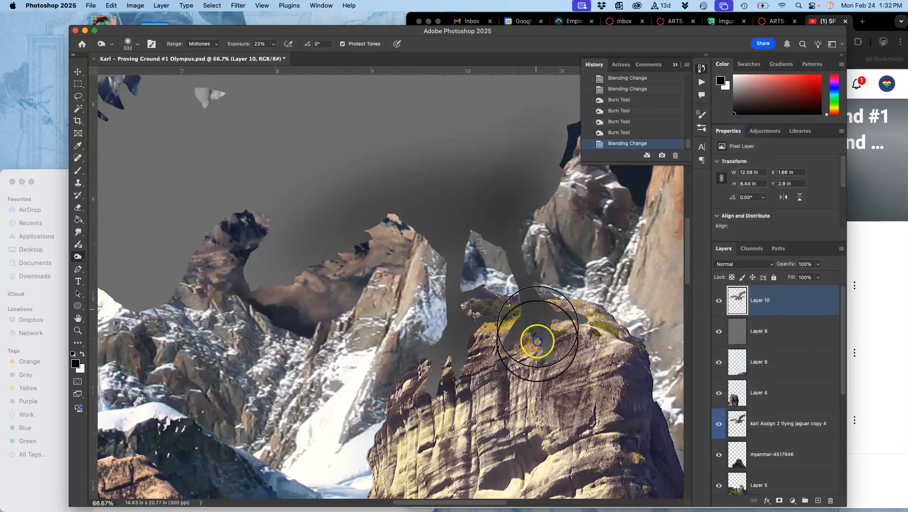
{"action": "mouse_move", "coordinate": [443, 267]}
{"action": "left_mouse_down"}
{"action": "mouse_move", "coordinate": [339, 252]}
{"action": "mouse_move", "coordinate": [291, 259]}
{"action": "mouse_move", "coordinate": [285, 272]}
{"action": "mouse_move", "coordinate": [371, 213]}
{"action": "mouse_move", "coordinate": [357, 211]}
{"action": "mouse_move", "coordinate": [328, 237]}
{"action": "mouse_move", "coordinate": [256, 233]}
{"action": "left_mouse_up"}
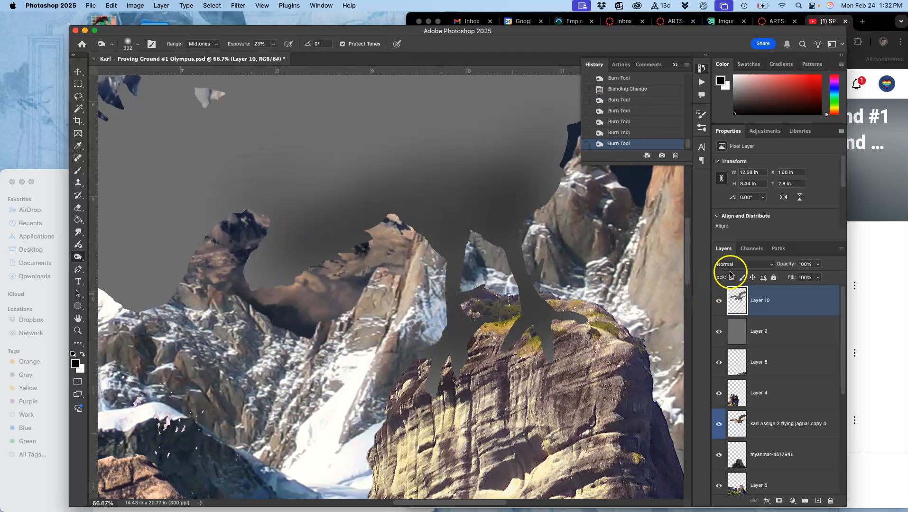
{"action": "left_click", "coordinate": [734, 269]}
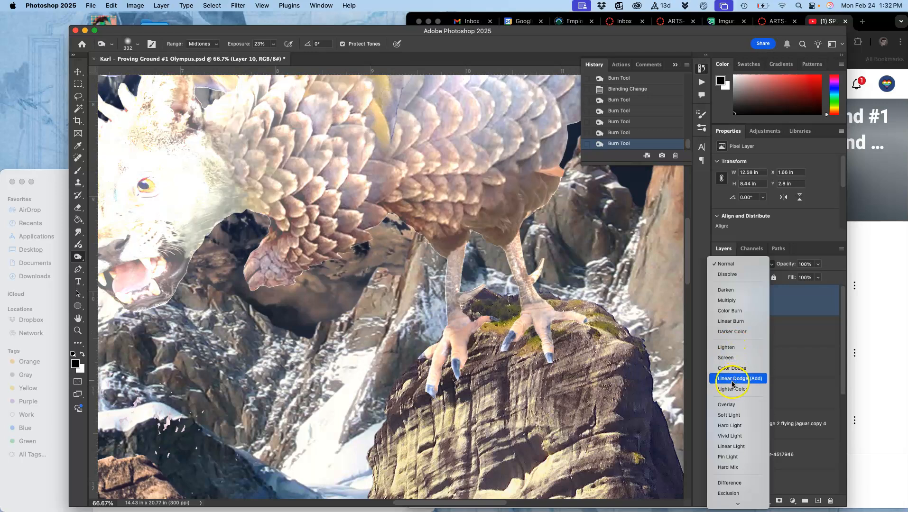
{"action": "left_click", "coordinate": [731, 406]}
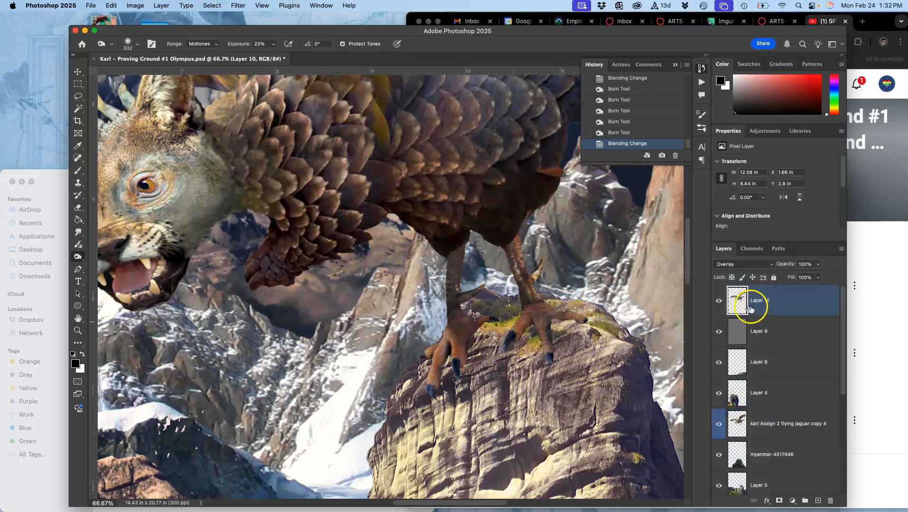
Step: Toggle the creature-shaped gray layer's visibility to compare the creature with and without the burned shading
{"action": "left_click", "coordinate": [719, 303]}
{"action": "left_click", "coordinate": [719, 303]}
{"action": "left_click", "coordinate": [720, 303]}
{"action": "left_click", "coordinate": [719, 304]}
{"action": "left_click", "coordinate": [719, 302]}
{"action": "left_click", "coordinate": [719, 303]}
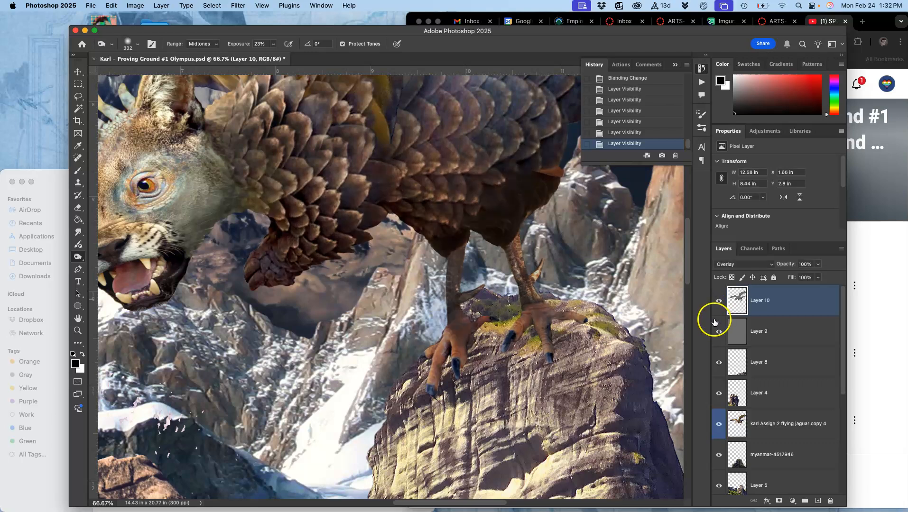
Step: Burn a cast shadow onto the rock beneath the claws on Layer 9, and move that layer below the flying jaguar layer
{"action": "left_click", "coordinate": [770, 336]}
{"action": "mouse_move", "coordinate": [550, 347]}
{"action": "left_mouse_down"}
{"action": "mouse_move", "coordinate": [523, 371]}
{"action": "mouse_move", "coordinate": [568, 348]}
{"action": "mouse_move", "coordinate": [588, 378]}
{"action": "mouse_move", "coordinate": [523, 385]}
{"action": "mouse_move", "coordinate": [486, 371]}
{"action": "mouse_move", "coordinate": [455, 427]}
{"action": "left_mouse_up"}
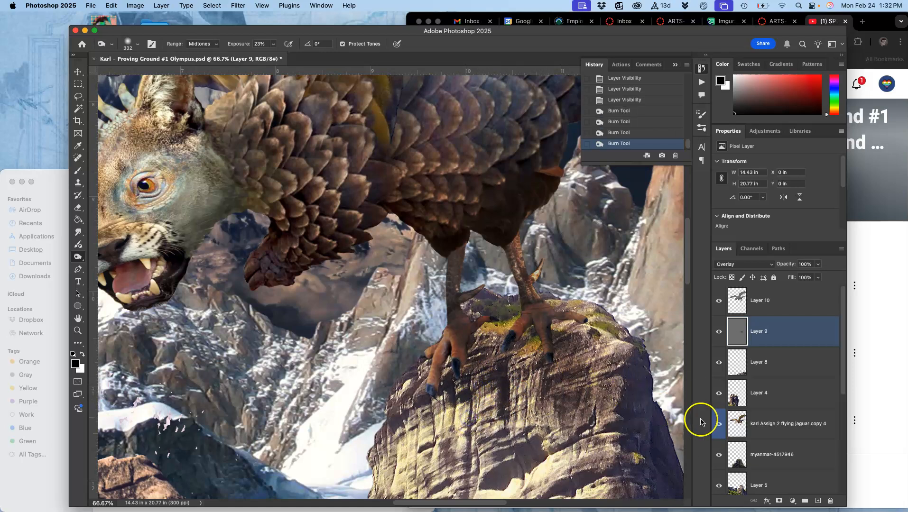
{"action": "key", "text": "super+bracketleft"}
{"action": "key", "text": "super+bracketleft"}
{"action": "key", "text": "super+bracketleft"}
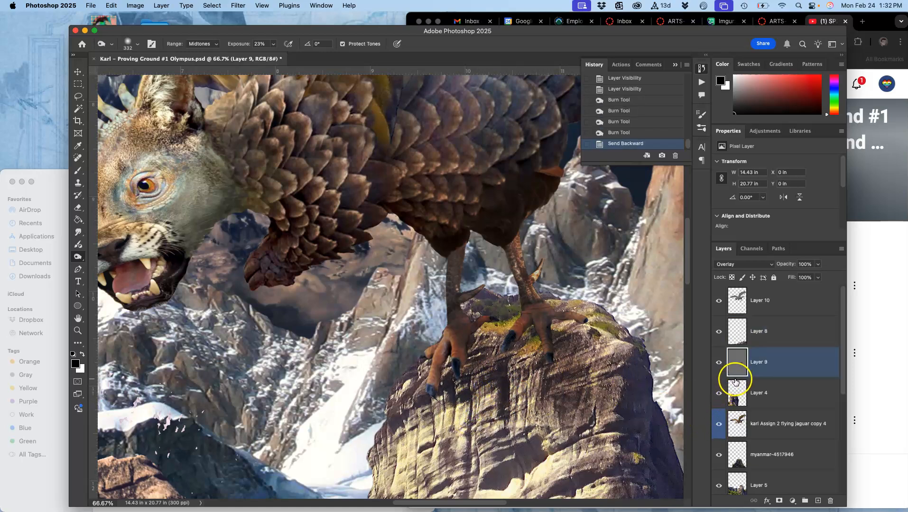
{"action": "mouse_move", "coordinate": [568, 346]}
{"action": "left_mouse_down"}
{"action": "mouse_move", "coordinate": [537, 335]}
{"action": "mouse_move", "coordinate": [577, 327]}
{"action": "mouse_move", "coordinate": [574, 304]}
{"action": "mouse_move", "coordinate": [583, 327]}
{"action": "mouse_move", "coordinate": [470, 345]}
{"action": "mouse_move", "coordinate": [440, 397]}
{"action": "mouse_move", "coordinate": [523, 432]}
{"action": "mouse_move", "coordinate": [592, 411]}
{"action": "mouse_move", "coordinate": [568, 399]}
{"action": "mouse_move", "coordinate": [507, 314]}
{"action": "left_mouse_up"}
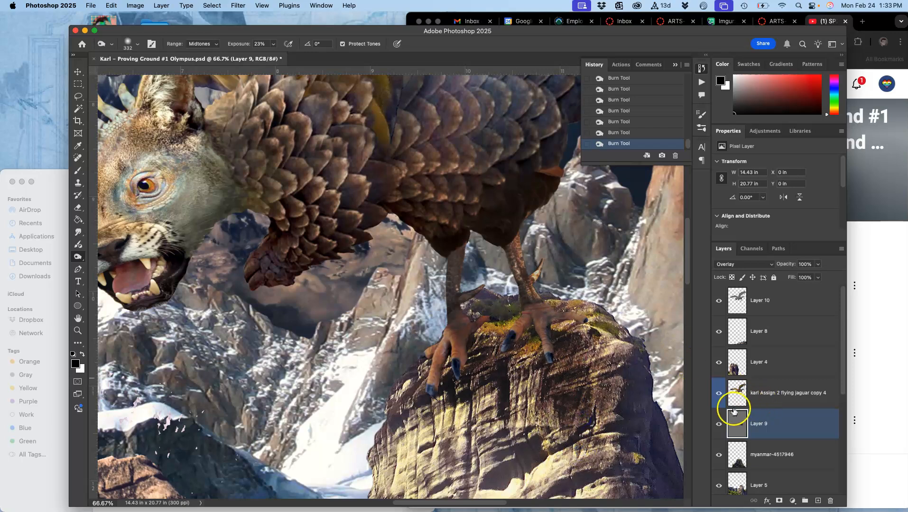
Step: Deepen the burned shadow around the creature's claws and extend it down the rock pillar on Layer 9
{"action": "left_click", "coordinate": [761, 302]}
{"action": "left_click", "coordinate": [606, 351]}
{"action": "left_click_drag", "start_coordinate": [563, 331], "coordinate": [548, 328]}
{"action": "mouse_move", "coordinate": [631, 416]}
{"action": "left_mouse_down"}
{"action": "mouse_move", "coordinate": [596, 358]}
{"action": "mouse_move", "coordinate": [604, 480]}
{"action": "left_mouse_up"}
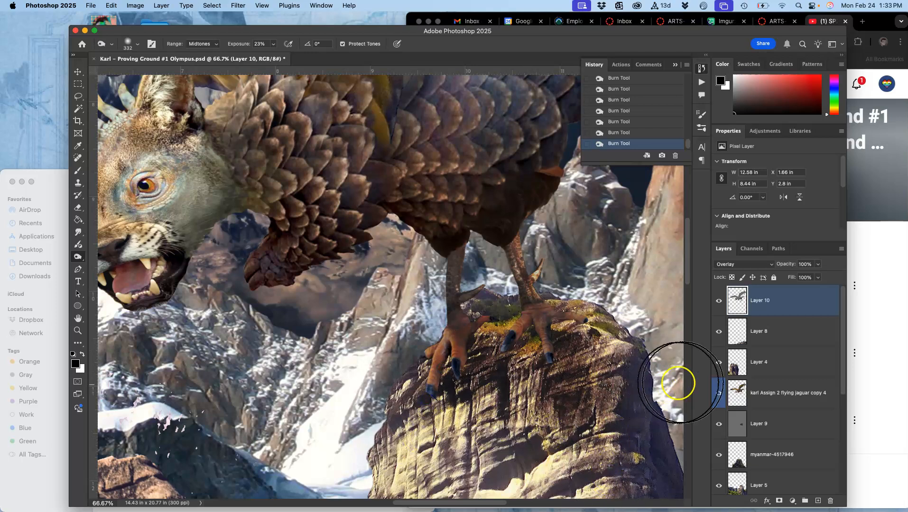
{"action": "key", "text": "super+minus"}
{"action": "key", "text": "super+minus"}
{"action": "key", "text": "super+minus"}
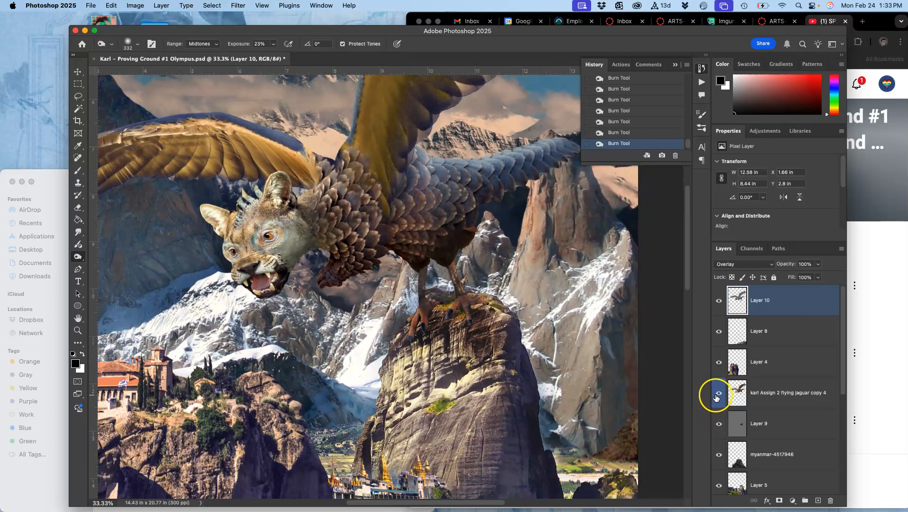
{"action": "left_click_drag", "start_coordinate": [481, 326], "coordinate": [473, 344]}
{"action": "left_click_drag", "start_coordinate": [463, 385], "coordinate": [463, 404]}
{"action": "left_click", "coordinate": [763, 427]}
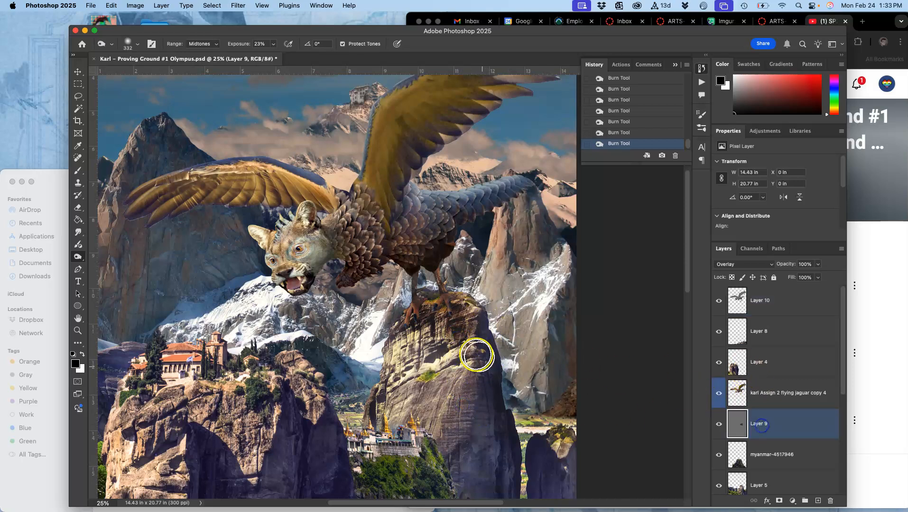
{"action": "mouse_move", "coordinate": [372, 369]}
{"action": "left_mouse_down"}
{"action": "mouse_move", "coordinate": [416, 314]}
{"action": "mouse_move", "coordinate": [422, 240]}
{"action": "mouse_move", "coordinate": [317, 252]}
{"action": "mouse_move", "coordinate": [298, 281]}
{"action": "left_mouse_up"}
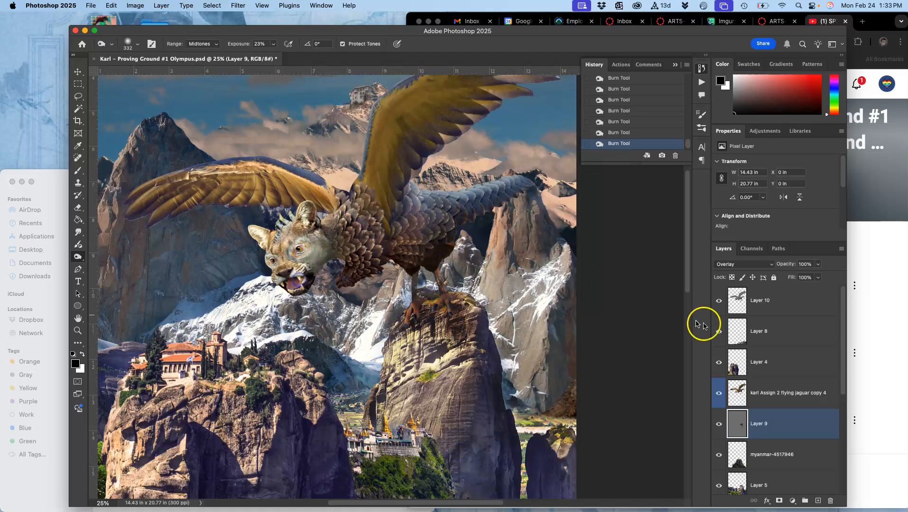
Step: Burn shadows on Layer 10 along the creature's neck and the underside of its outstretched wing beside the head
{"action": "left_click", "coordinate": [767, 308]}
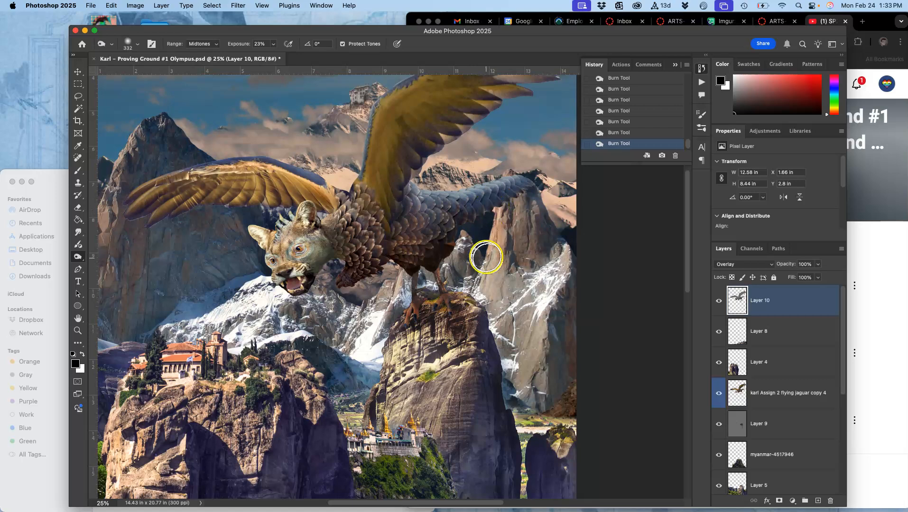
{"action": "key", "text": "super+equal"}
{"action": "key", "text": "super+equal"}
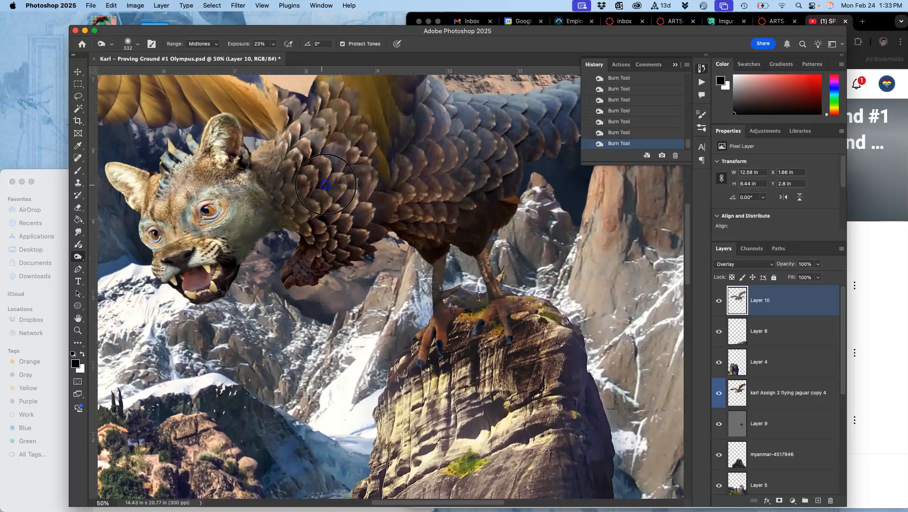
{"action": "left_click_drag", "start_coordinate": [298, 210], "coordinate": [447, 302]}
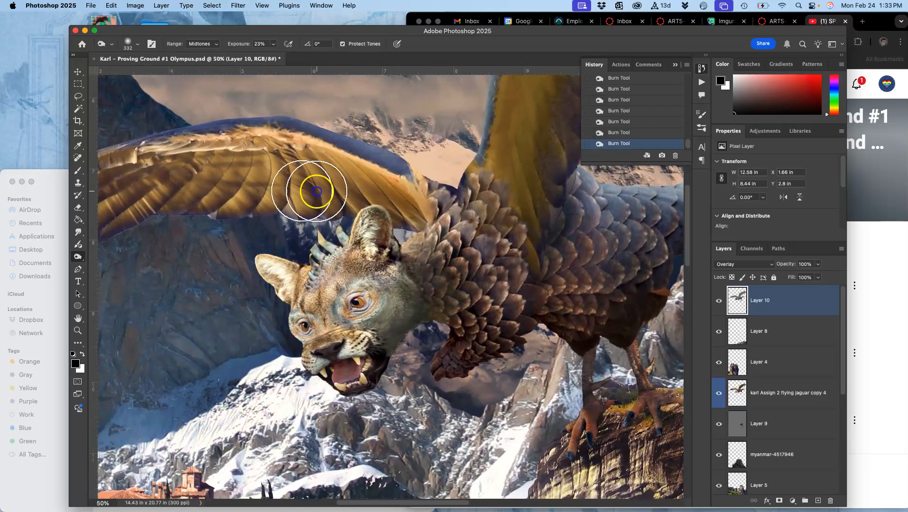
{"action": "scroll", "coordinate": [280, 209], "scroll_direction": "left", "scroll_amount": 10}
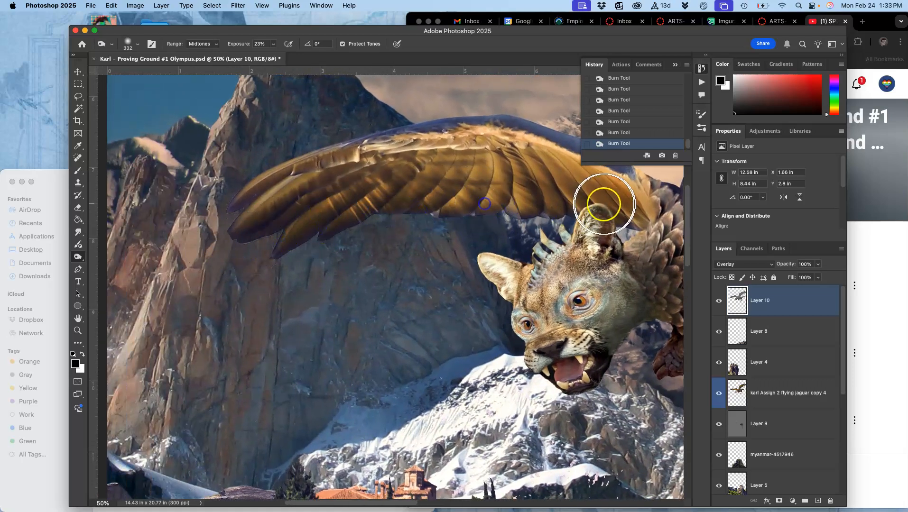
{"action": "left_click_drag", "start_coordinate": [455, 243], "coordinate": [356, 264]}
Step: Burn shadows on Layer 10 along the creature's raised wing and its tail
{"action": "scroll", "coordinate": [356, 265], "scroll_direction": "right", "scroll_amount": 15}
{"action": "scroll", "coordinate": [356, 264], "scroll_direction": "up", "scroll_amount": 7}
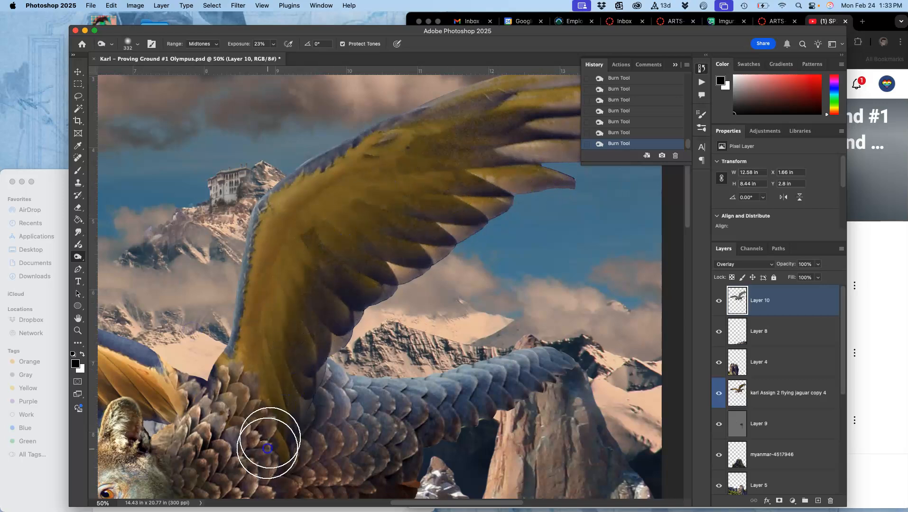
{"action": "left_click_drag", "start_coordinate": [369, 385], "coordinate": [441, 258]}
{"action": "mouse_move", "coordinate": [537, 274]}
{"action": "left_mouse_down"}
{"action": "mouse_move", "coordinate": [472, 280]}
{"action": "mouse_move", "coordinate": [572, 274]}
{"action": "mouse_move", "coordinate": [464, 305]}
{"action": "mouse_move", "coordinate": [330, 360]}
{"action": "mouse_move", "coordinate": [198, 361]}
{"action": "mouse_move", "coordinate": [103, 464]}
{"action": "mouse_move", "coordinate": [194, 305]}
{"action": "mouse_move", "coordinate": [140, 356]}
{"action": "mouse_move", "coordinate": [138, 377]}
{"action": "mouse_move", "coordinate": [334, 405]}
{"action": "mouse_move", "coordinate": [163, 399]}
{"action": "mouse_move", "coordinate": [386, 365]}
{"action": "mouse_move", "coordinate": [437, 342]}
{"action": "left_mouse_up"}
{"action": "key", "text": "super+minus"}
{"action": "key", "text": "super+minus"}
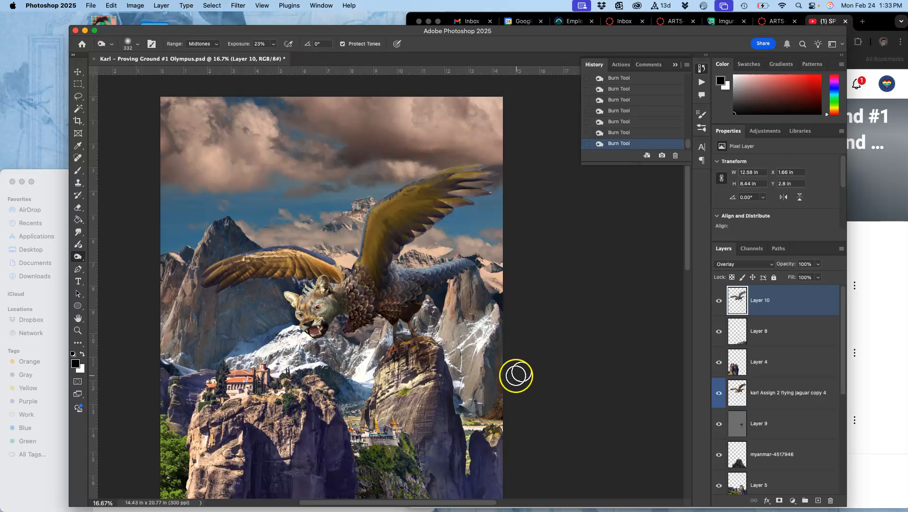
Step: Toggle Layer 10's visibility to compare the creature's shading, and lower the layer's opacity to 64%
{"action": "left_click", "coordinate": [721, 305]}
{"action": "left_click", "coordinate": [721, 304]}
{"action": "left_click", "coordinate": [721, 304]}
{"action": "left_click", "coordinate": [721, 302]}
{"action": "left_click", "coordinate": [721, 303]}
{"action": "left_click", "coordinate": [722, 302]}
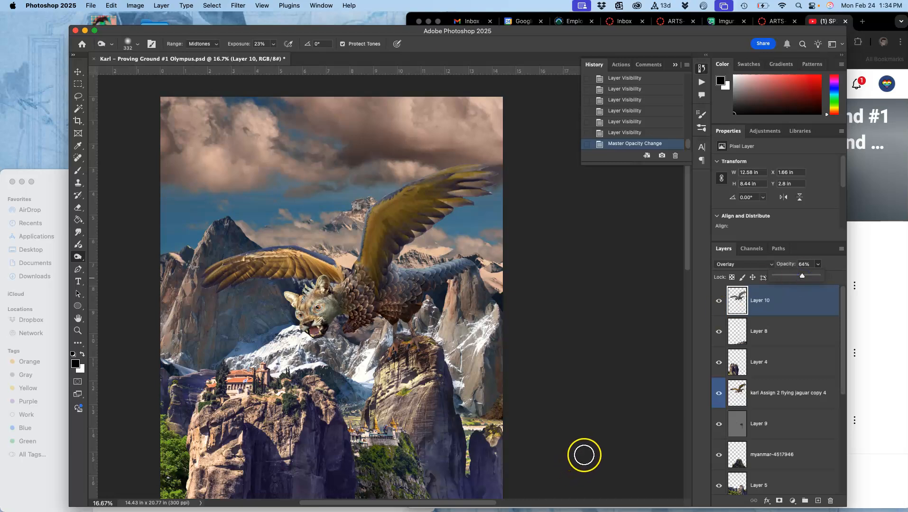
Step: Toggle Layer 9's visibility to compare the rock shadow, and lower the layer's opacity to 75%
{"action": "left_click", "coordinate": [720, 425]}
{"action": "left_click", "coordinate": [720, 424]}
{"action": "left_click", "coordinate": [720, 424]}
{"action": "left_click", "coordinate": [721, 424]}
{"action": "left_click", "coordinate": [722, 423]}
{"action": "left_click", "coordinate": [720, 426]}
{"action": "left_click", "coordinate": [741, 432]}
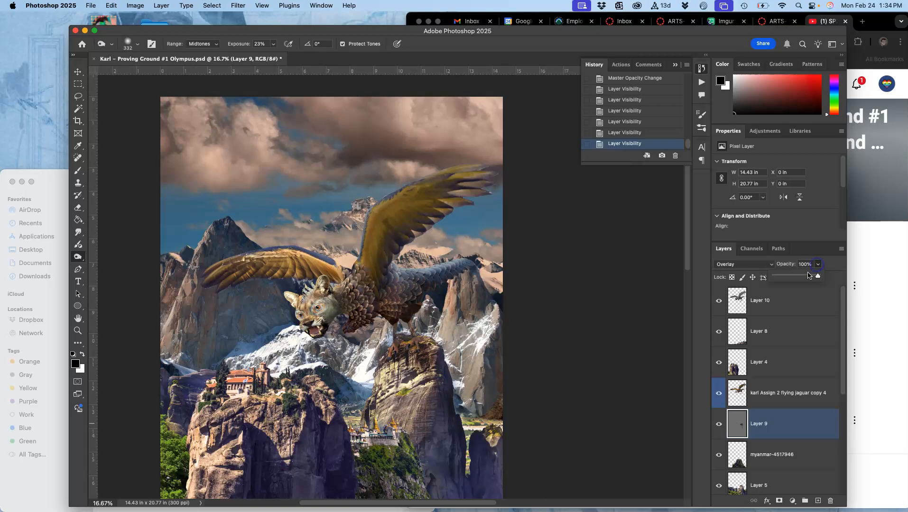
{"action": "left_click_drag", "start_coordinate": [808, 275], "coordinate": [801, 278]}
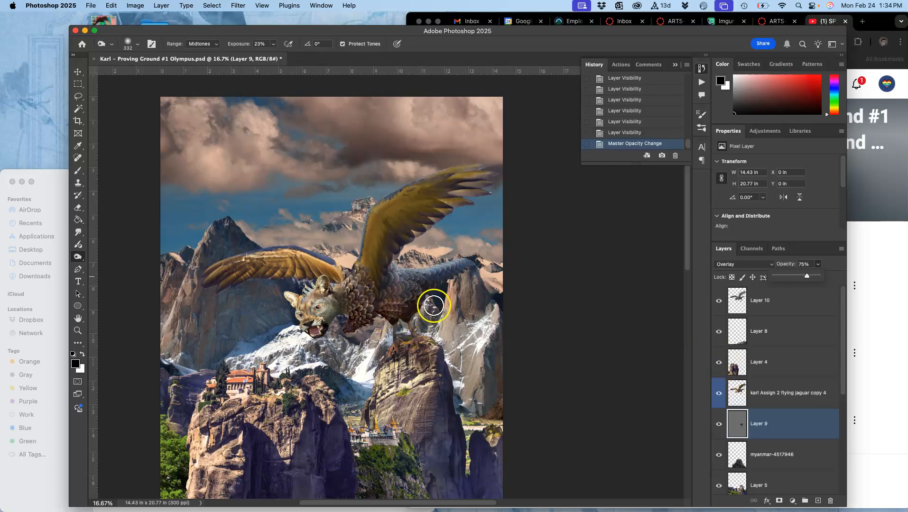
Step: Enlarge the Burn brush to 2120 px and darken the outer areas of the whole composition on Layer 9
{"action": "scroll", "coordinate": [434, 306], "scroll_direction": "up", "scroll_amount": 10}
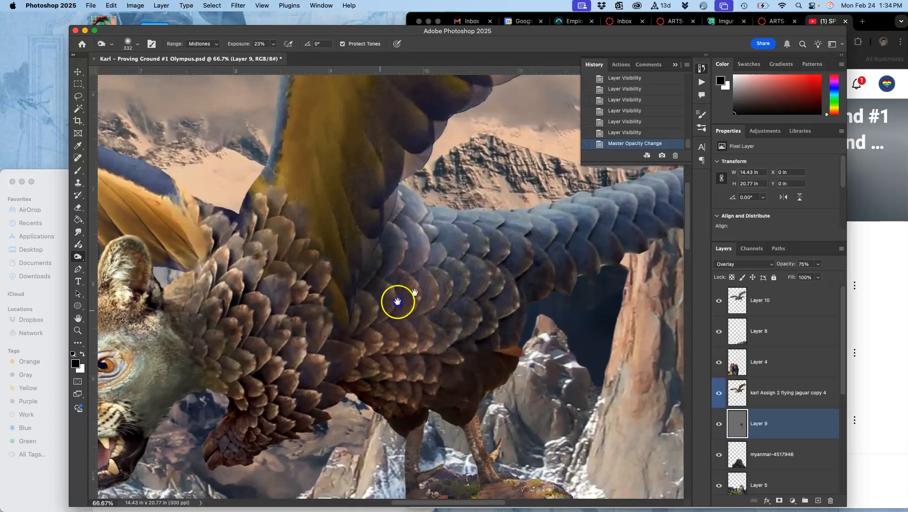
{"action": "scroll", "coordinate": [398, 302], "scroll_direction": "down", "scroll_amount": 5}
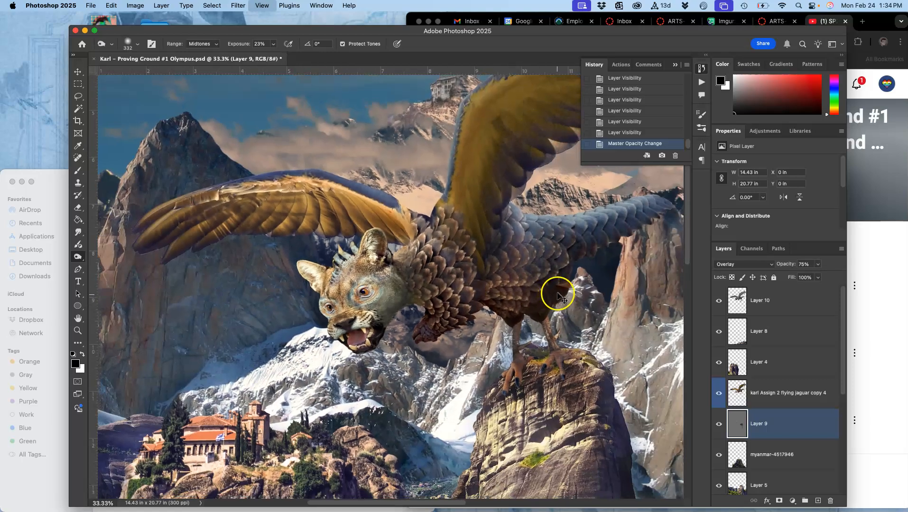
{"action": "scroll", "coordinate": [474, 209], "scroll_direction": "down", "scroll_amount": 5}
{"action": "left_click_drag", "start_coordinate": [464, 276], "coordinate": [494, 240]}
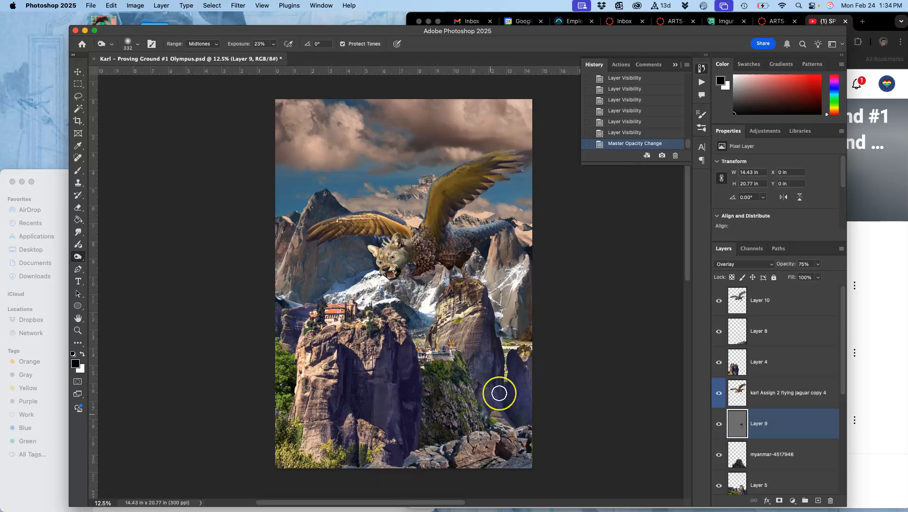
{"action": "left_click", "coordinate": [139, 45]}
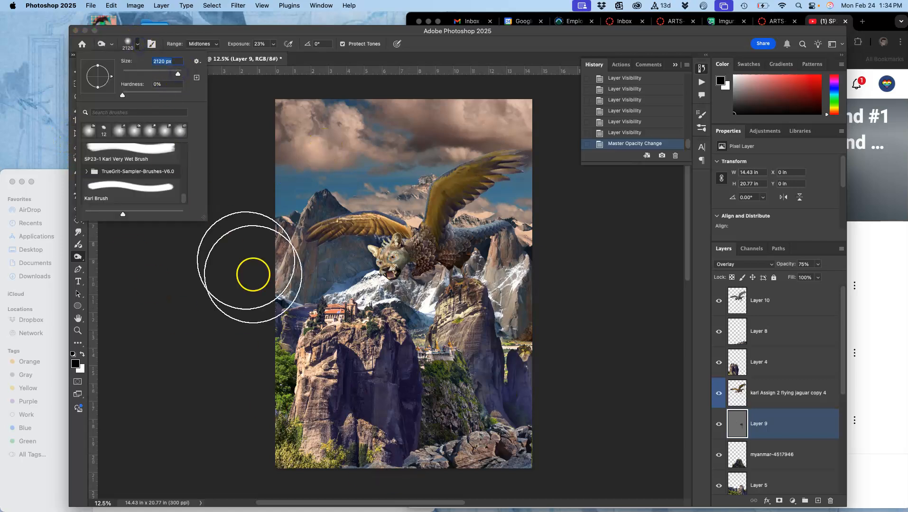
{"action": "mouse_move", "coordinate": [257, 365]}
{"action": "left_mouse_down"}
{"action": "mouse_move", "coordinate": [310, 439]}
{"action": "mouse_move", "coordinate": [276, 357]}
{"action": "mouse_move", "coordinate": [324, 472]}
{"action": "mouse_move", "coordinate": [268, 387]}
{"action": "mouse_move", "coordinate": [340, 405]}
{"action": "mouse_move", "coordinate": [385, 456]}
{"action": "mouse_move", "coordinate": [315, 441]}
{"action": "mouse_move", "coordinate": [252, 399]}
{"action": "mouse_move", "coordinate": [388, 409]}
{"action": "left_mouse_up"}
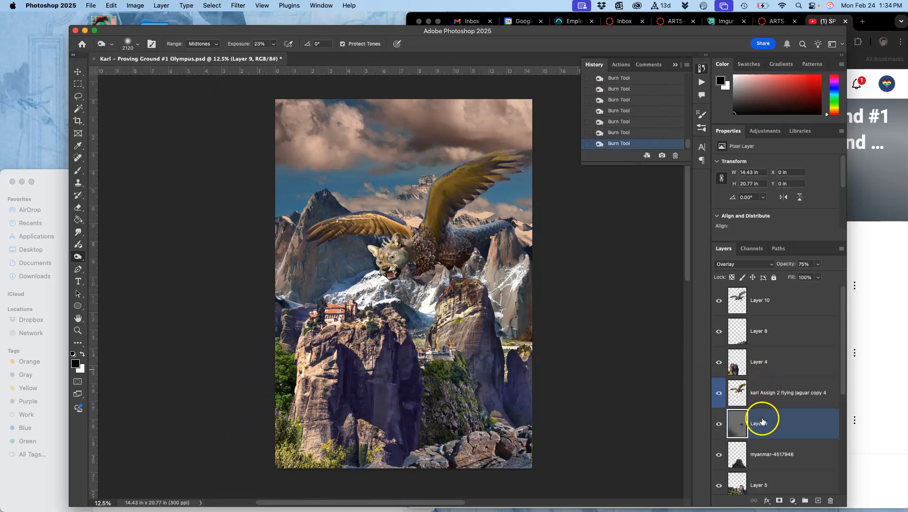
{"action": "mouse_move", "coordinate": [508, 375]}
{"action": "left_mouse_down"}
{"action": "mouse_move", "coordinate": [516, 119]}
{"action": "mouse_move", "coordinate": [507, 112]}
{"action": "left_mouse_up"}
{"action": "mouse_move", "coordinate": [327, 121]}
{"action": "left_mouse_down"}
{"action": "mouse_move", "coordinate": [259, 298]}
{"action": "mouse_move", "coordinate": [317, 181]}
{"action": "mouse_move", "coordinate": [291, 304]}
{"action": "mouse_move", "coordinate": [329, 263]}
{"action": "mouse_move", "coordinate": [349, 311]}
{"action": "mouse_move", "coordinate": [491, 390]}
{"action": "mouse_move", "coordinate": [271, 361]}
{"action": "mouse_move", "coordinate": [417, 491]}
{"action": "mouse_move", "coordinate": [277, 375]}
{"action": "mouse_move", "coordinate": [307, 411]}
{"action": "mouse_move", "coordinate": [556, 411]}
{"action": "mouse_move", "coordinate": [343, 436]}
{"action": "mouse_move", "coordinate": [341, 399]}
{"action": "mouse_move", "coordinate": [418, 422]}
{"action": "left_mouse_up"}
{"action": "mouse_move", "coordinate": [765, 417]}
{"action": "left_mouse_down"}
{"action": "mouse_move", "coordinate": [763, 346]}
{"action": "mouse_move", "coordinate": [755, 425]}
{"action": "left_mouse_up"}
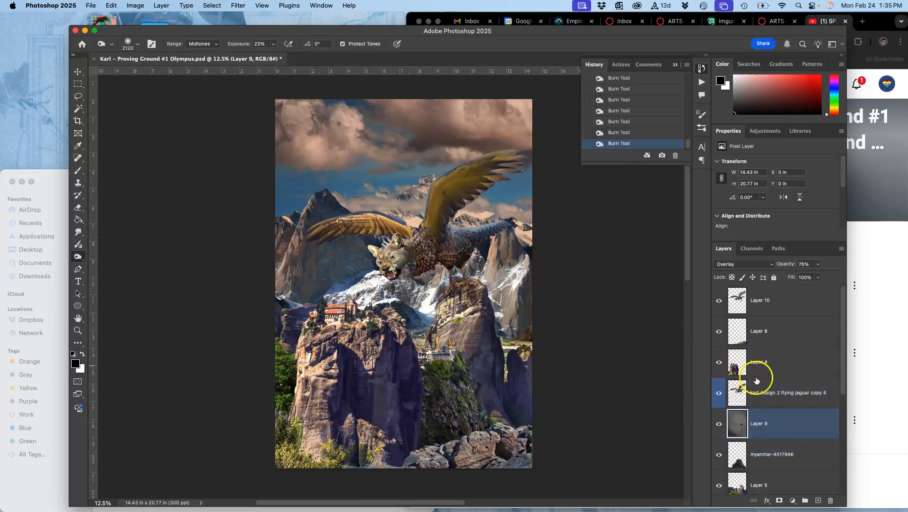
Step: Add a new layer above Layer 8, fill it with 50% Gray, and set its blending mode to Overlay
{"action": "left_click", "coordinate": [783, 331]}
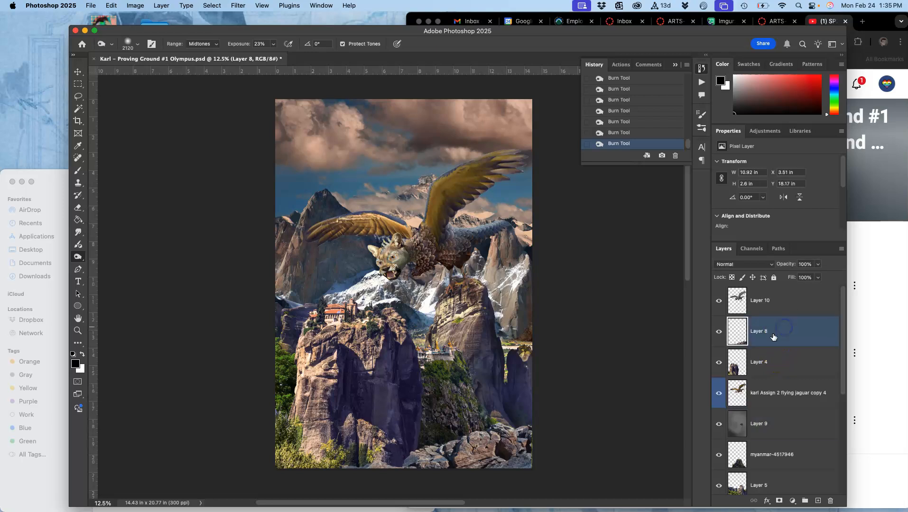
{"action": "left_click", "coordinate": [818, 501]}
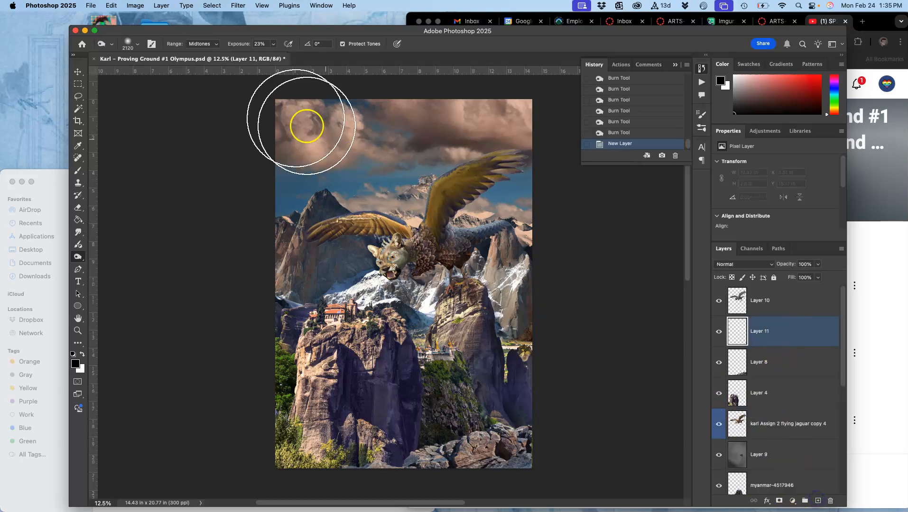
{"action": "left_click", "coordinate": [108, 6]}
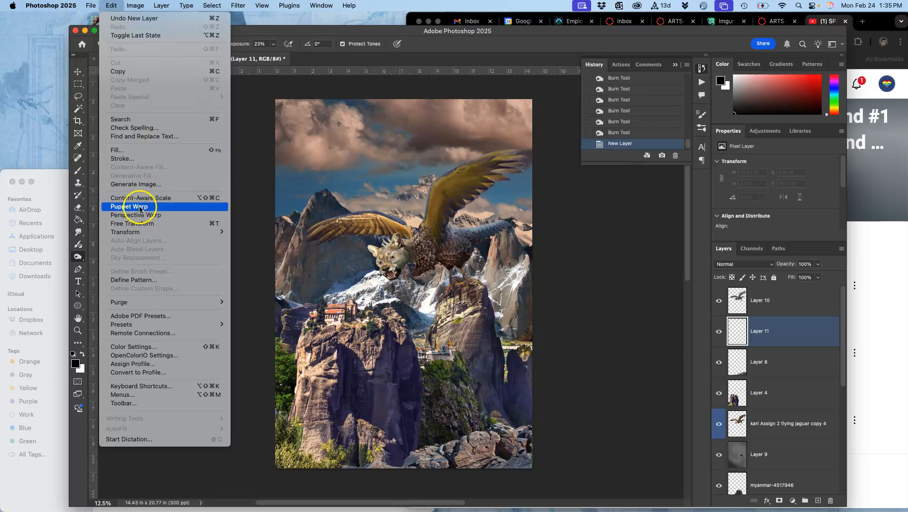
{"action": "left_click", "coordinate": [210, 168]}
{"action": "key", "text": "shift+BackSpace"}
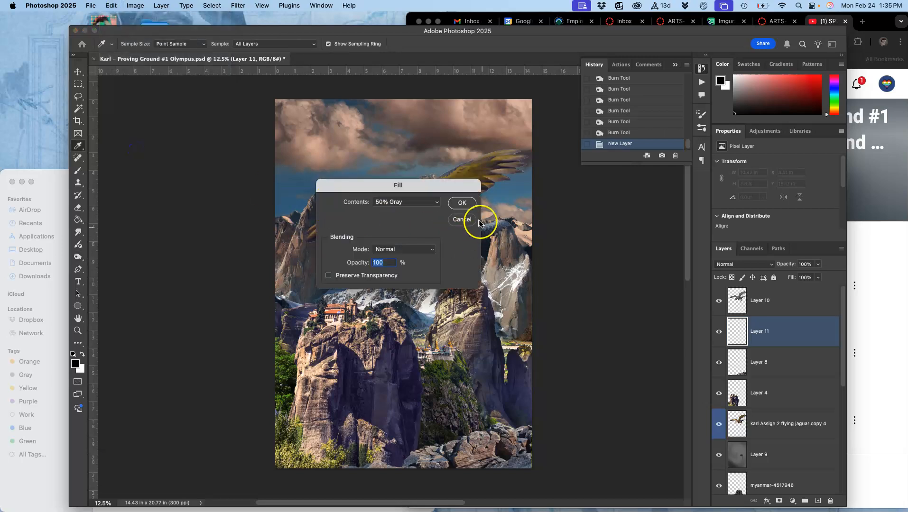
{"action": "left_click", "coordinate": [459, 205]}
{"action": "left_click", "coordinate": [733, 265]}
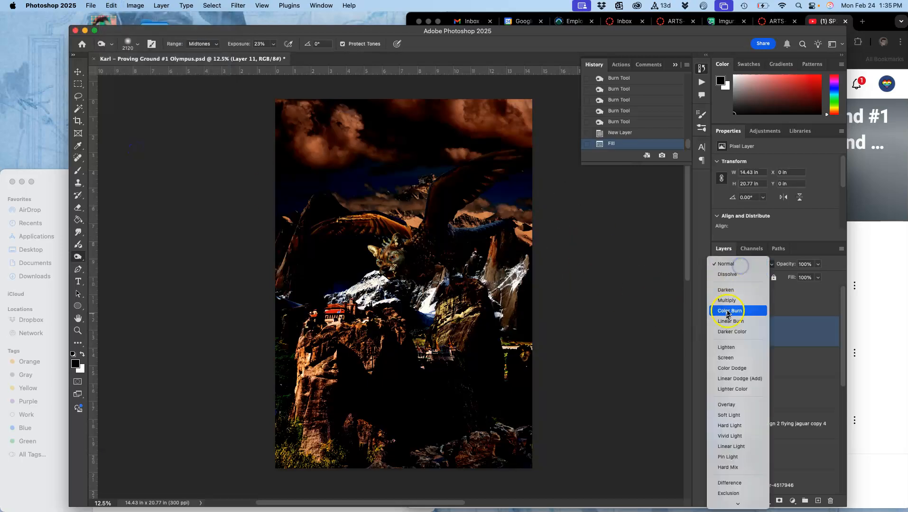
{"action": "left_click", "coordinate": [725, 405]}
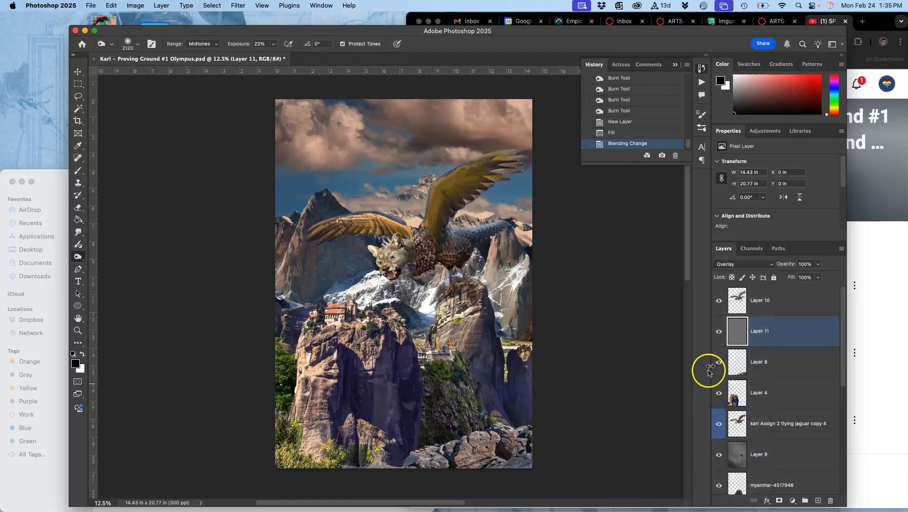
Step: Switch Layer 11 to Normal blending, toggle Layer 10 to inspect the creature shading against the gray, and restore Overlay
{"action": "left_click", "coordinate": [743, 266]}
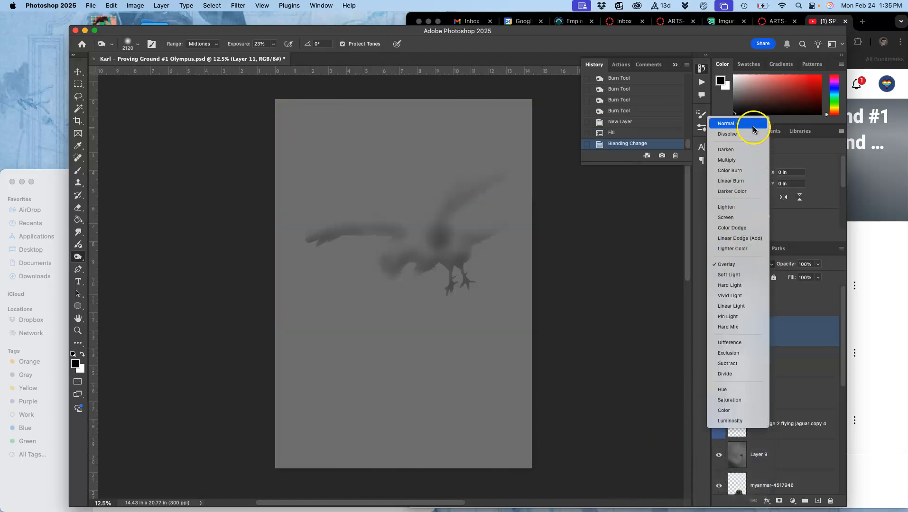
{"action": "left_click", "coordinate": [754, 128]}
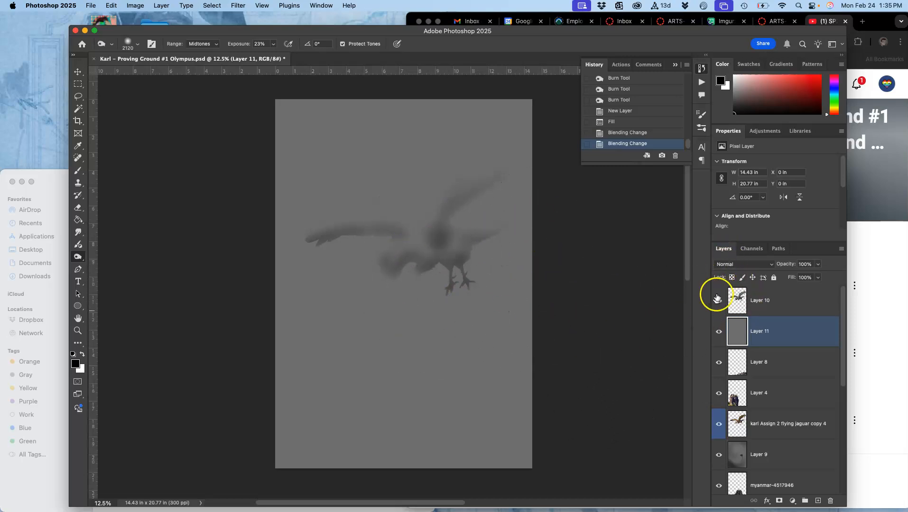
{"action": "left_click", "coordinate": [718, 302]}
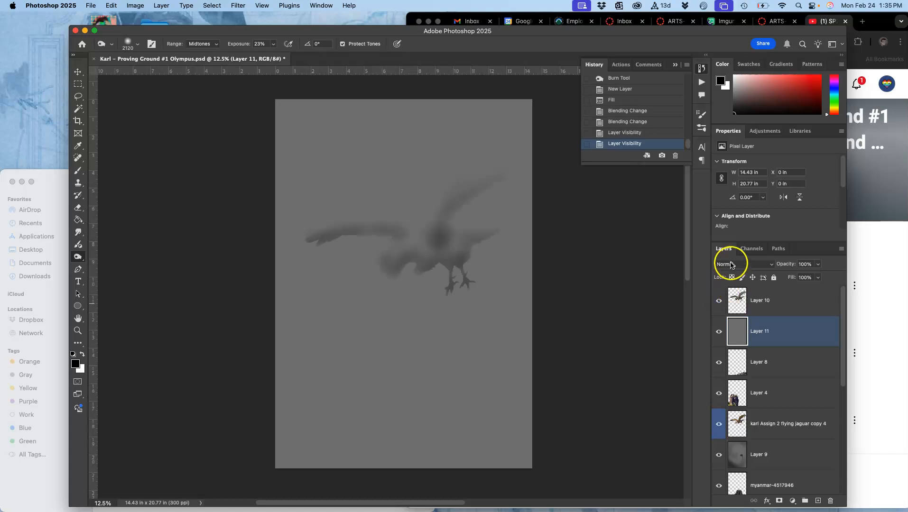
{"action": "left_click", "coordinate": [731, 265]}
{"action": "left_click", "coordinate": [718, 403]}
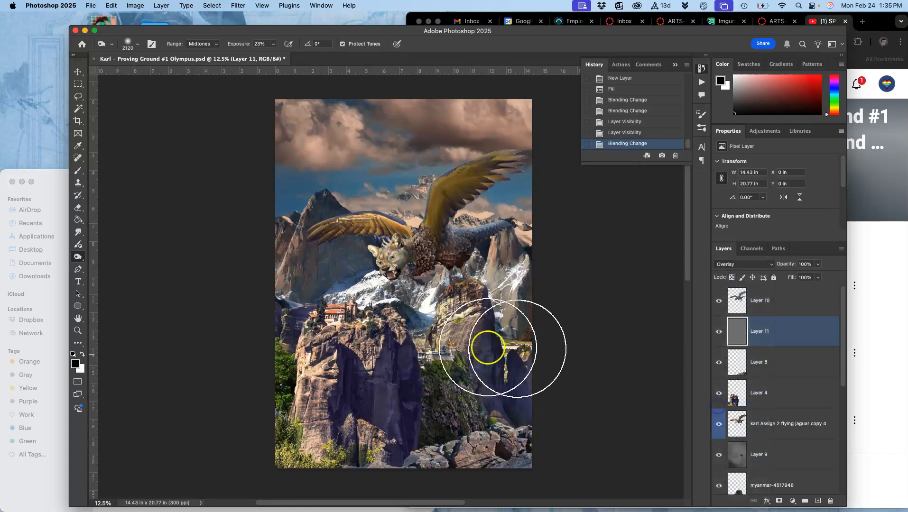
Step: Color-label the 50% gray Overlay layers Layer 10, Layer 11 and Layer 9 gray
{"action": "right_click", "coordinate": [719, 314]}
{"action": "left_click", "coordinate": [747, 437]}
{"action": "right_click", "coordinate": [719, 347]}
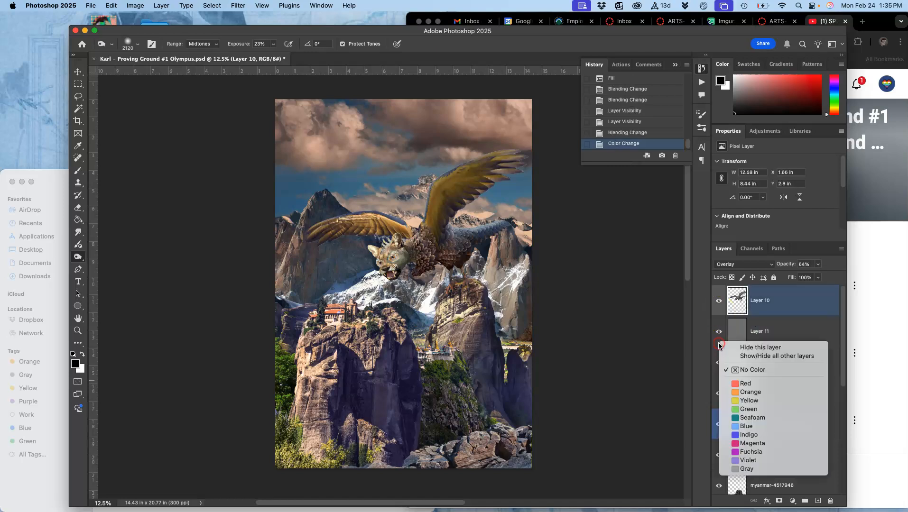
{"action": "left_click", "coordinate": [742, 468]}
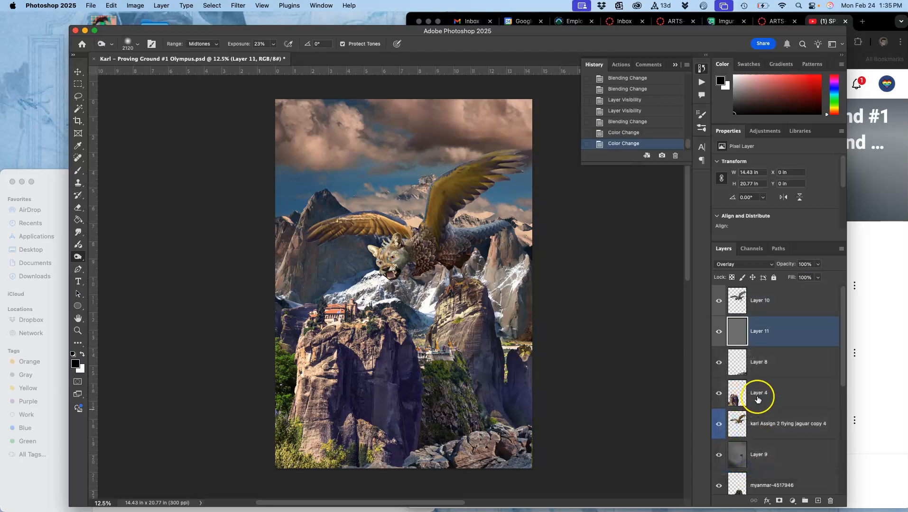
{"action": "scroll", "coordinate": [754, 403], "scroll_direction": "down", "scroll_amount": 1}
{"action": "right_click", "coordinate": [722, 442]}
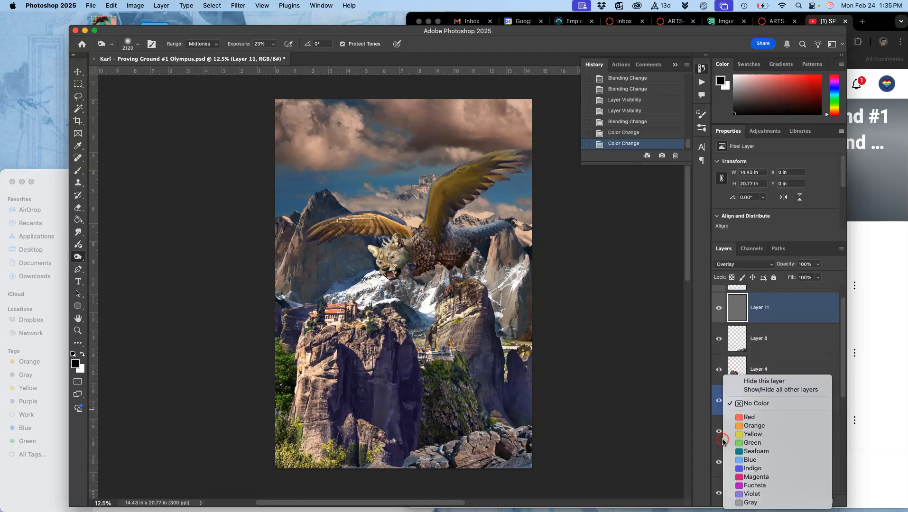
{"action": "left_click", "coordinate": [754, 502]}
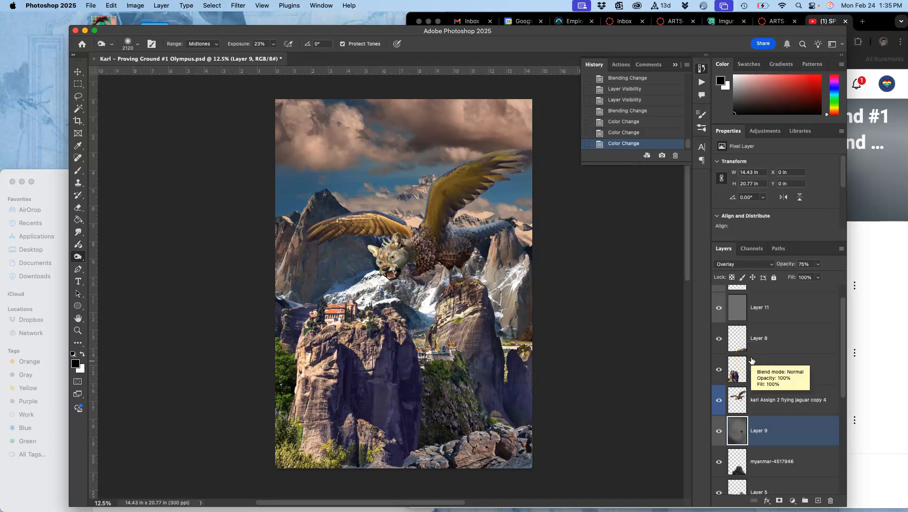
Step: Burn shadows on Layer 11 over the middle mountains, the lower rocks and the outer edges of the composition
{"action": "left_click", "coordinate": [777, 317]}
{"action": "left_click", "coordinate": [413, 308]}
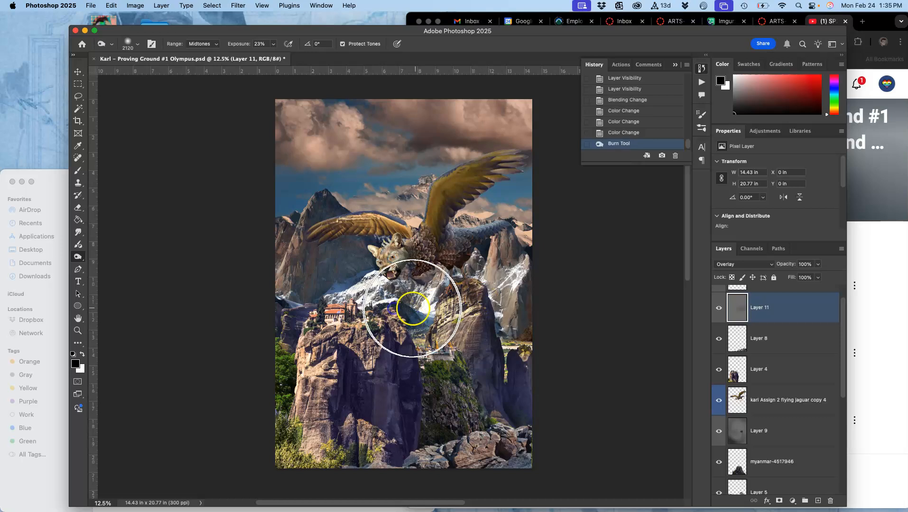
{"action": "left_click", "coordinate": [284, 294]}
{"action": "left_click", "coordinate": [255, 318]}
{"action": "left_click", "coordinate": [335, 472]}
{"action": "left_click", "coordinate": [436, 462]}
{"action": "left_click", "coordinate": [541, 446]}
{"action": "left_click", "coordinate": [533, 400]}
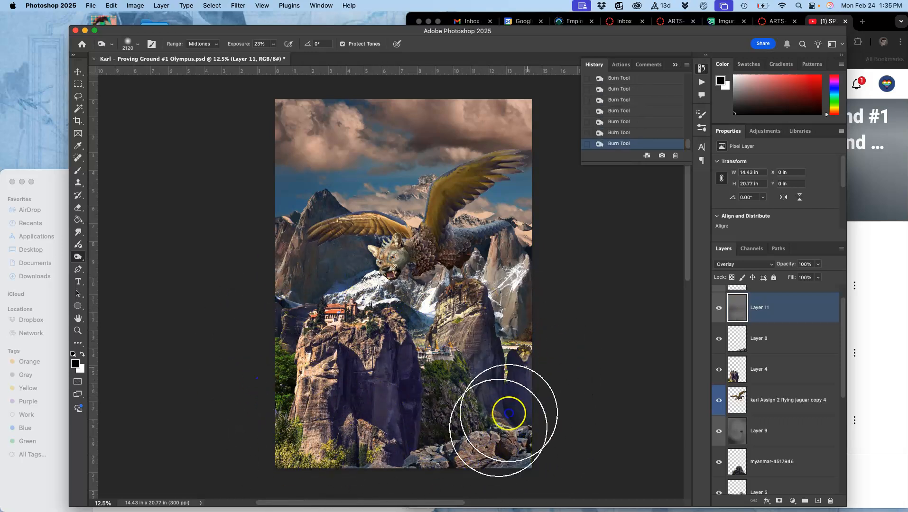
{"action": "left_click", "coordinate": [310, 422]}
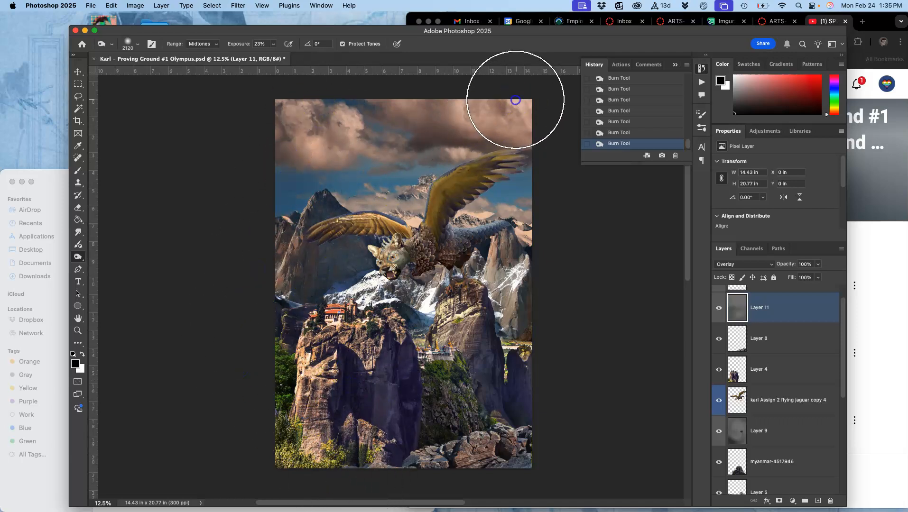
{"action": "mouse_move", "coordinate": [462, 415]}
{"action": "left_mouse_down"}
{"action": "mouse_move", "coordinate": [441, 409]}
{"action": "mouse_move", "coordinate": [463, 313]}
{"action": "left_mouse_up"}
Step: Lower Layer 11's opacity to 38% and save the document
{"action": "key", "text": "super+equal"}
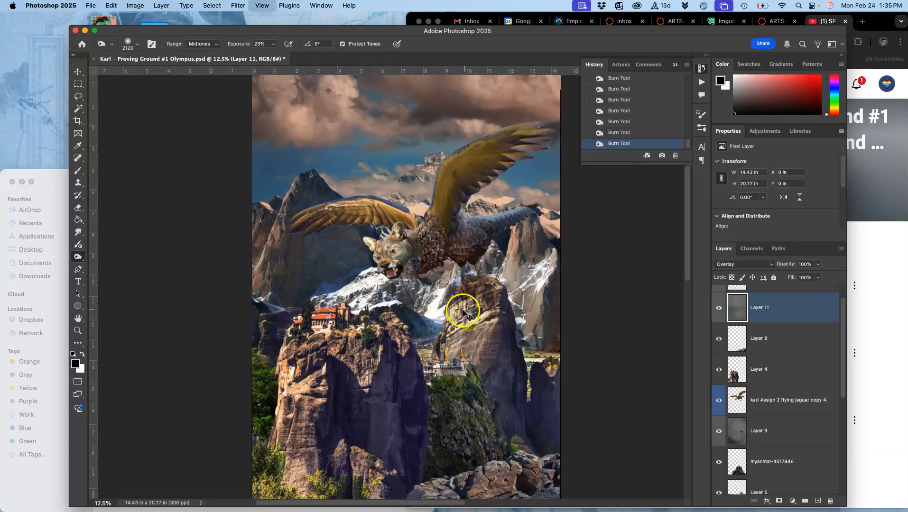
{"action": "key", "text": "super+equal"}
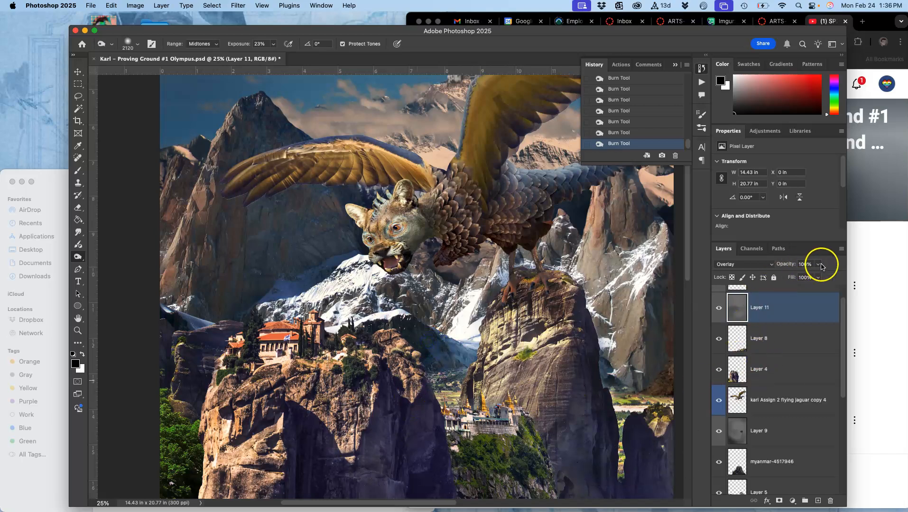
{"action": "key", "text": "super+0"}
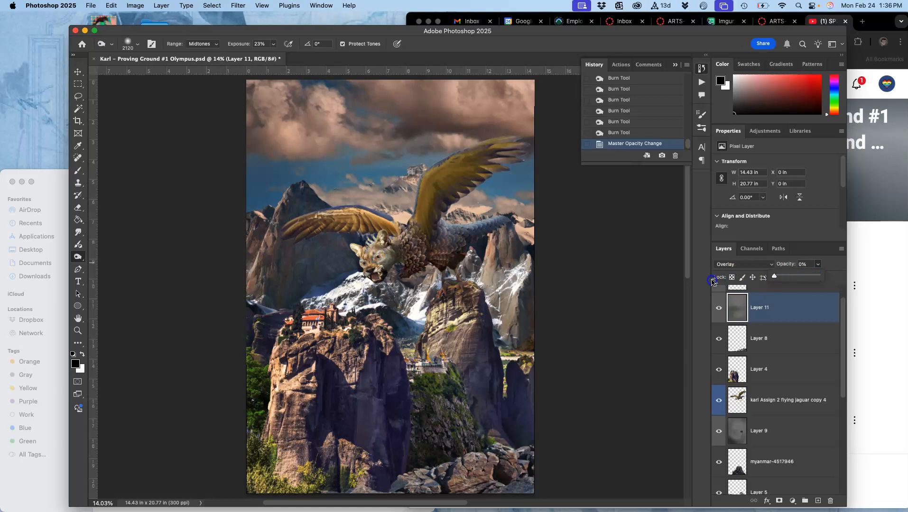
{"action": "left_click_drag", "start_coordinate": [785, 277], "coordinate": [798, 276]}
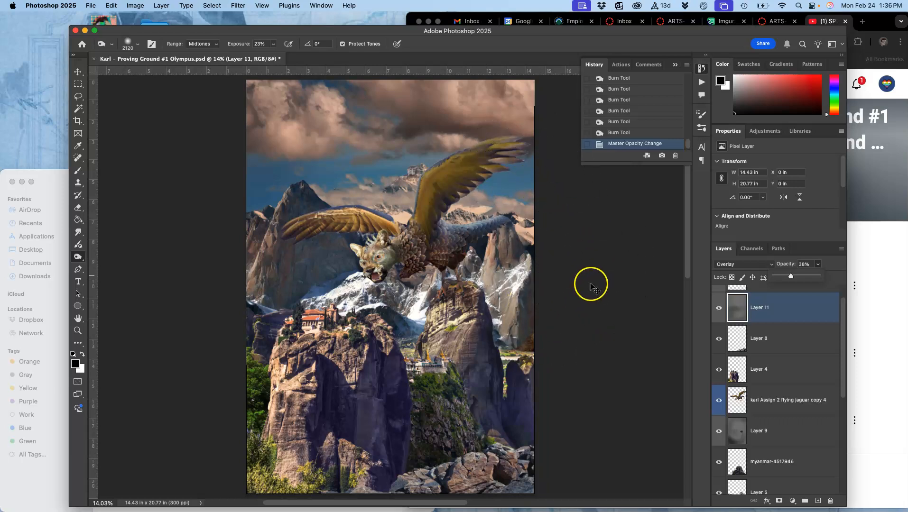
{"action": "key", "text": "super+minus"}
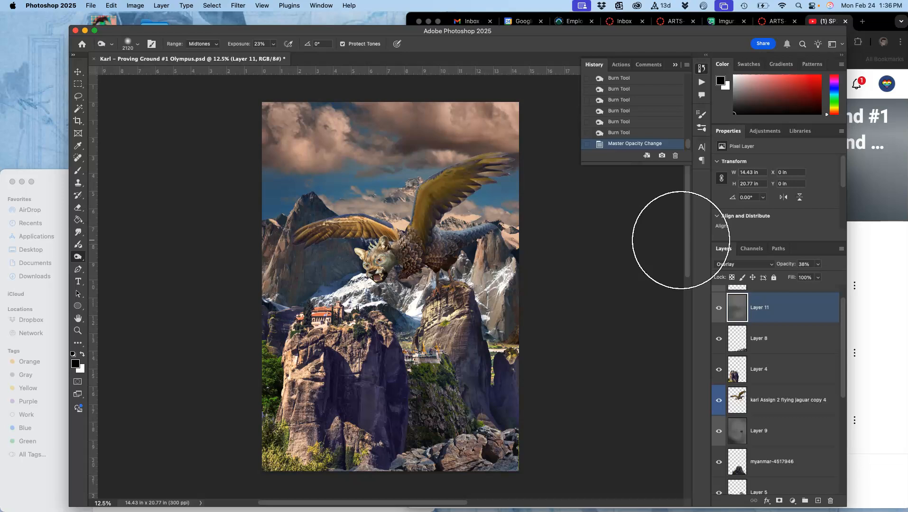
{"action": "mouse_move", "coordinate": [681, 240]}
{"action": "left_mouse_down"}
{"action": "mouse_move", "coordinate": [619, 197]}
{"action": "mouse_move", "coordinate": [497, 203]}
{"action": "mouse_move", "coordinate": [434, 297]}
{"action": "mouse_move", "coordinate": [502, 302]}
{"action": "left_mouse_up"}
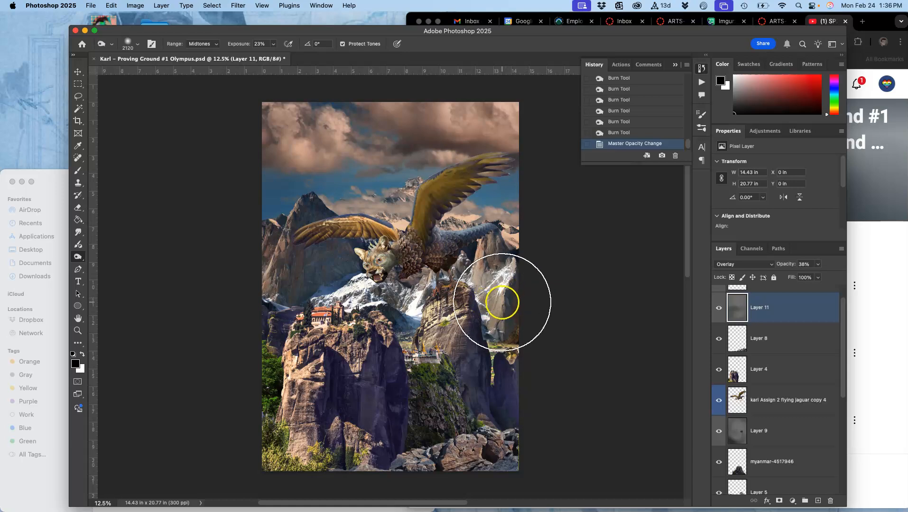
{"action": "key", "text": "super+s"}
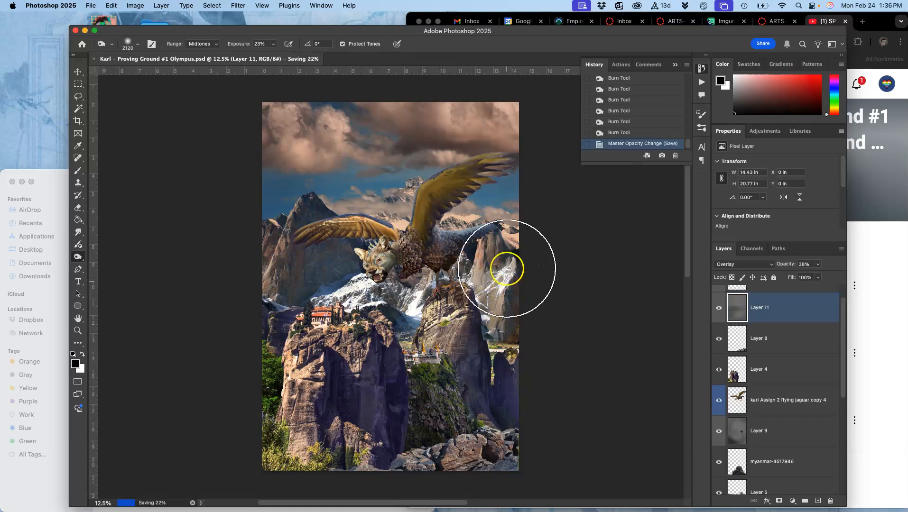
Step: Switch to Chrome, open Pixabay in a new tab, and search for "clouds"
{"action": "left_click", "coordinate": [863, 23]}
{"action": "type", "text": "pixabay"}
{"action": "key", "text": "Return"}
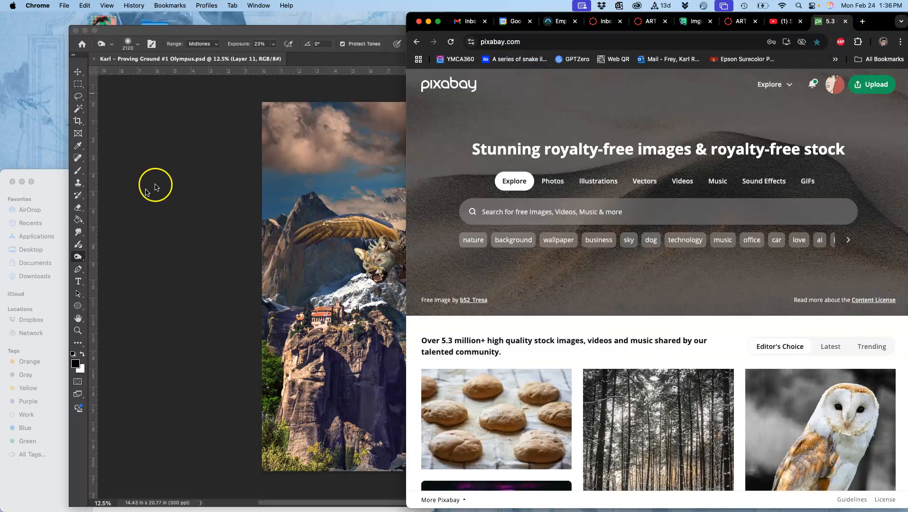
{"action": "left_click", "coordinate": [50, 180]}
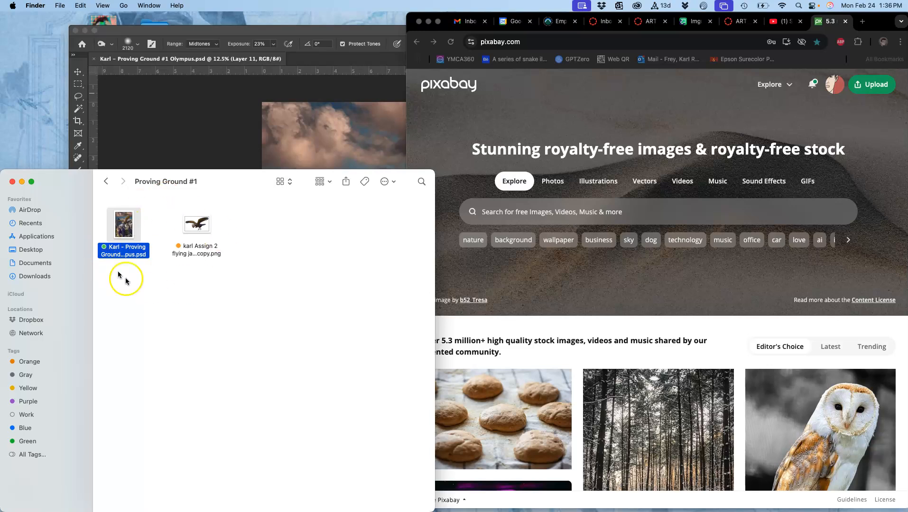
{"action": "left_click", "coordinate": [587, 95]}
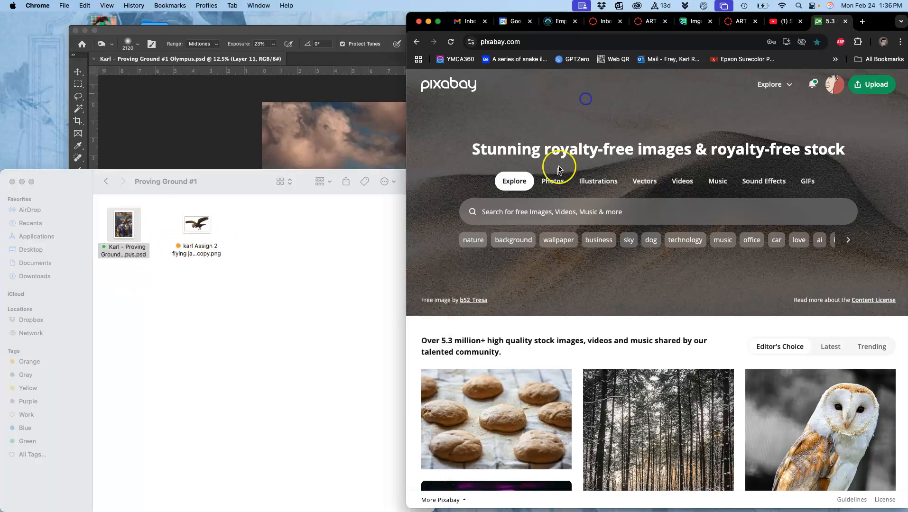
{"action": "left_click", "coordinate": [512, 208]}
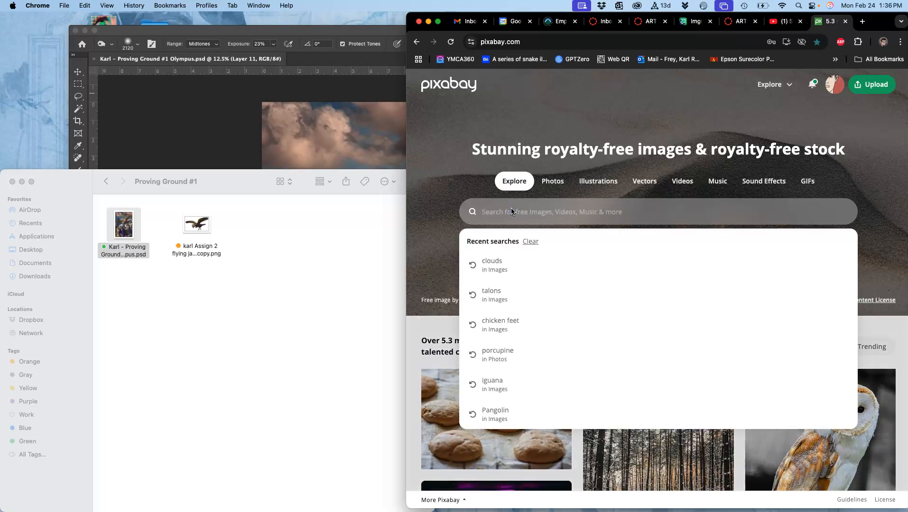
{"action": "type", "text": "clouds"}
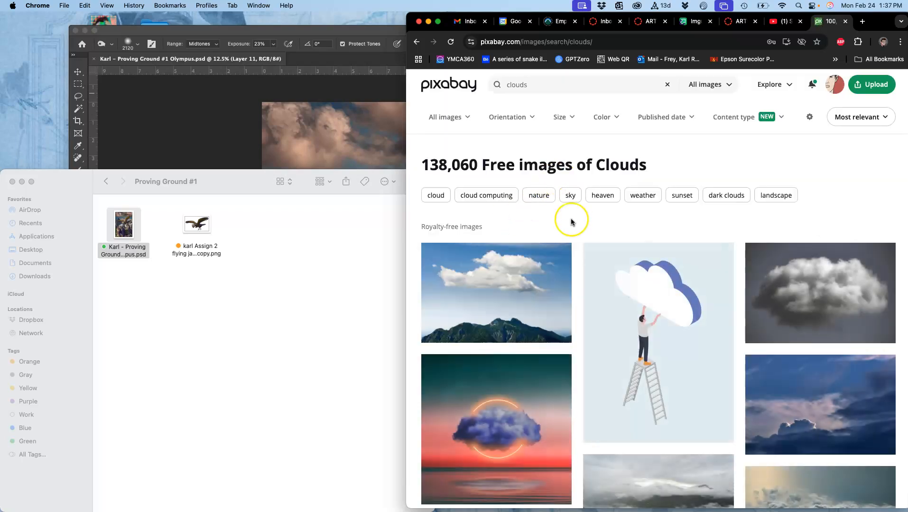
Step: Browse the cloud results and open the dramatic gray-and-white cloud photo in a new tab
{"action": "scroll", "coordinate": [572, 220], "scroll_direction": "down", "scroll_amount": 5}
{"action": "scroll", "coordinate": [571, 222], "scroll_direction": "down", "scroll_amount": 10}
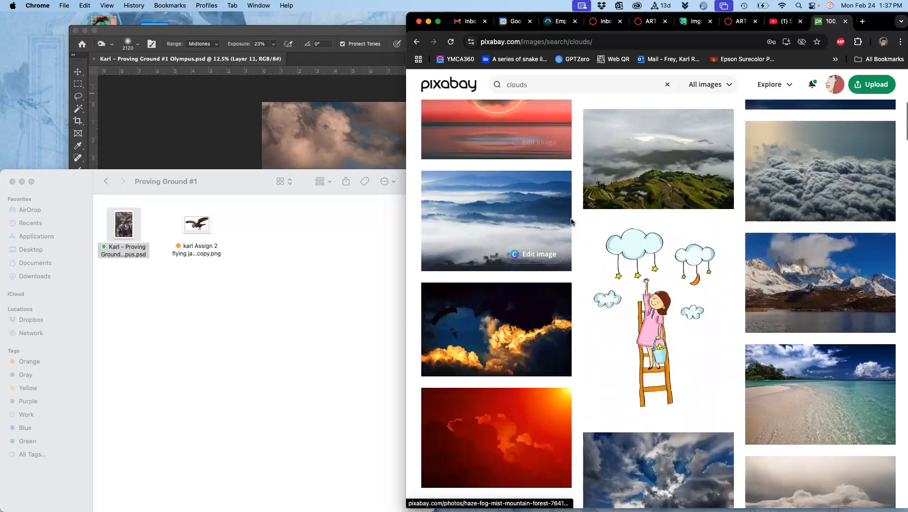
{"action": "scroll", "coordinate": [571, 222], "scroll_direction": "down", "scroll_amount": 5}
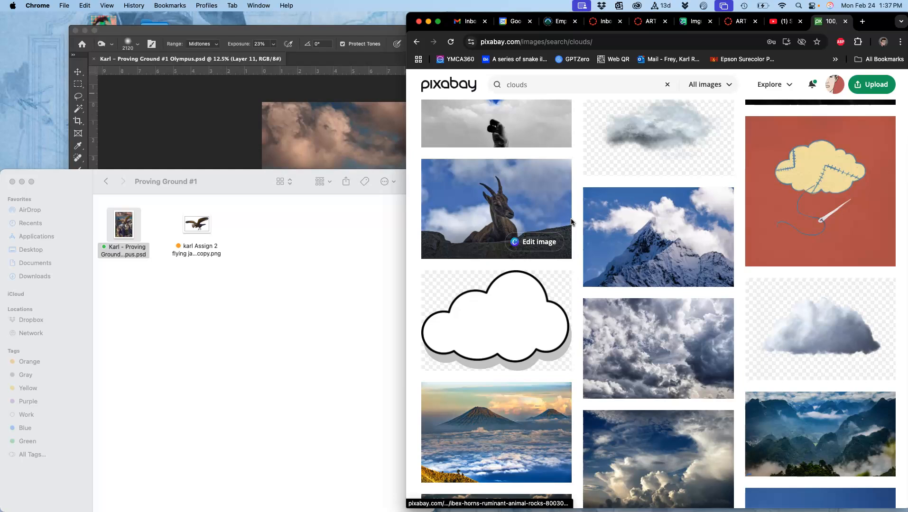
{"action": "scroll", "coordinate": [572, 222], "scroll_direction": "down", "scroll_amount": 1}
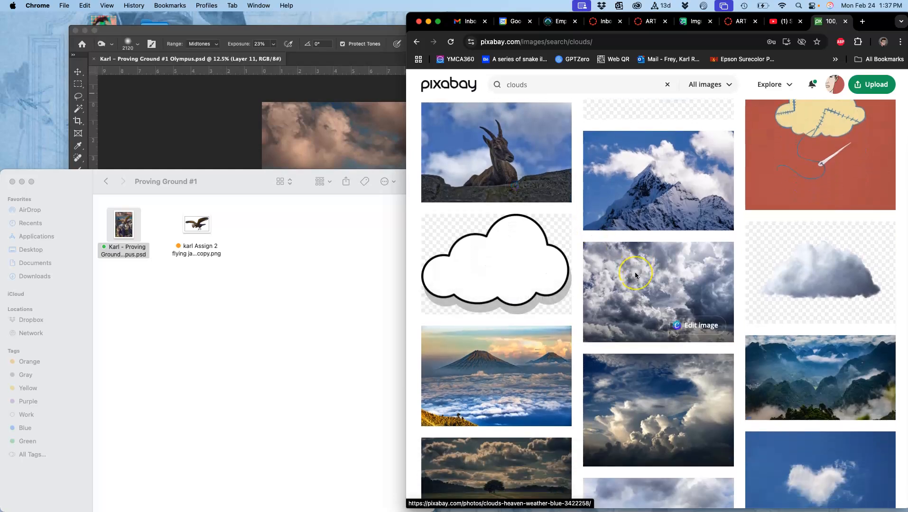
{"action": "right_click", "coordinate": [635, 276]}
{"action": "left_click", "coordinate": [653, 280]}
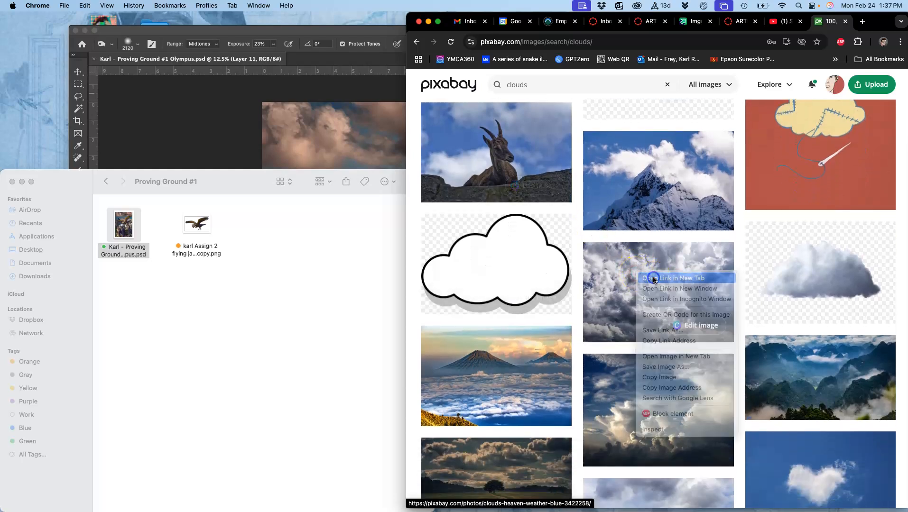
Step: Look through further cloud results, then go to the opened cloud photo's page and download it as a 6000×4000 JPG
{"action": "scroll", "coordinate": [653, 279], "scroll_direction": "down", "scroll_amount": 3}
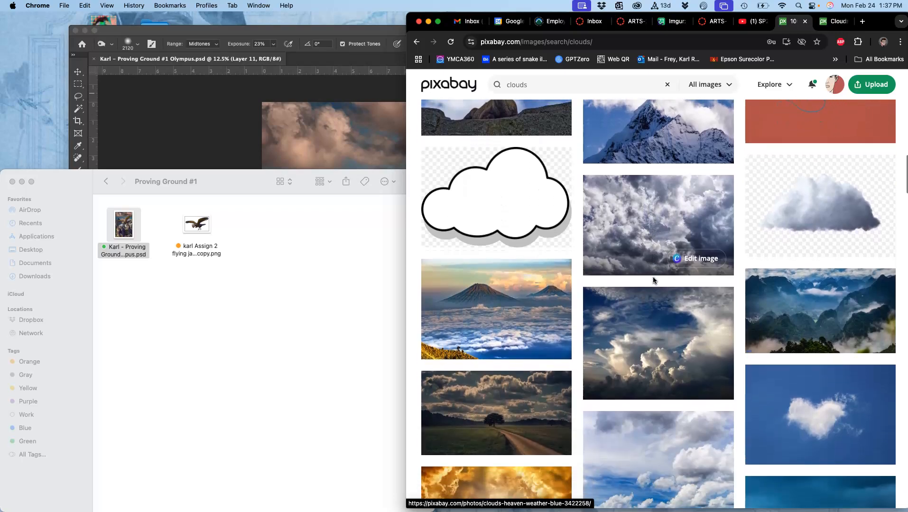
{"action": "scroll", "coordinate": [653, 281], "scroll_direction": "down", "scroll_amount": 12}
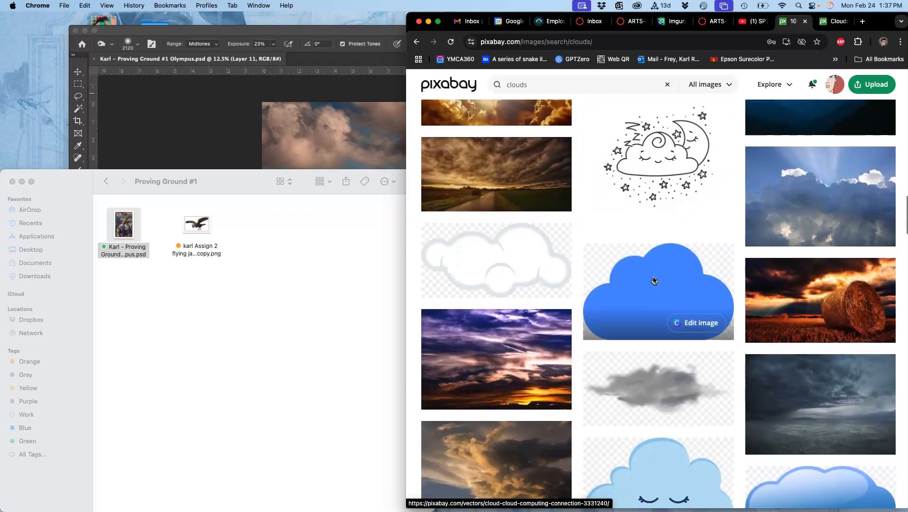
{"action": "scroll", "coordinate": [654, 280], "scroll_direction": "down", "scroll_amount": 9}
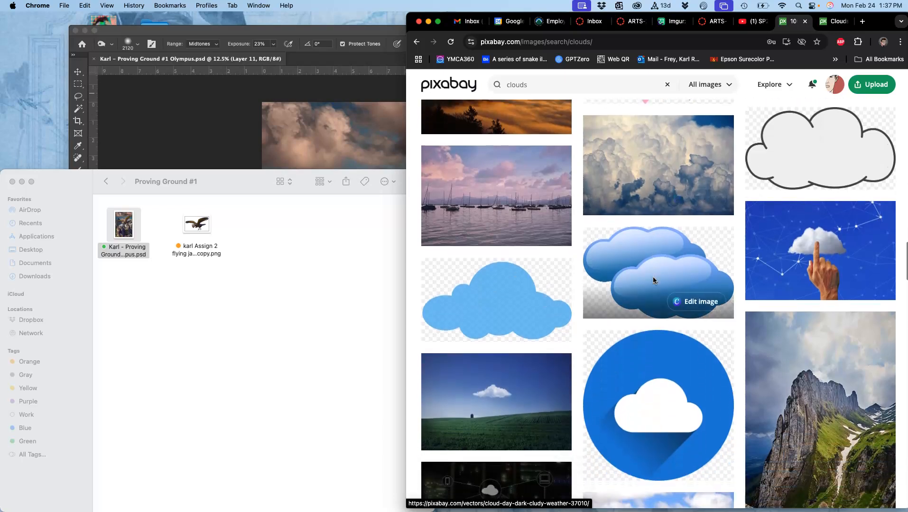
{"action": "scroll", "coordinate": [653, 281], "scroll_direction": "down", "scroll_amount": 7}
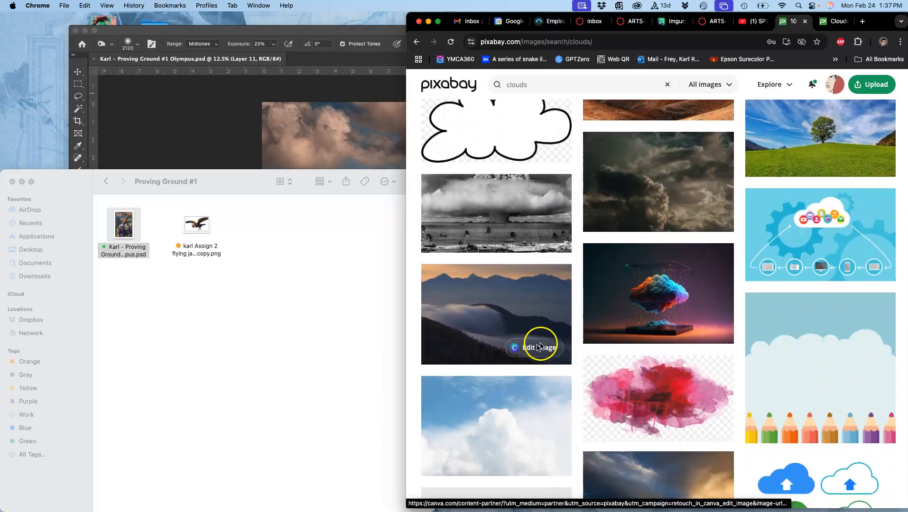
{"action": "left_click", "coordinate": [834, 22]}
{"action": "left_click", "coordinate": [589, 165]}
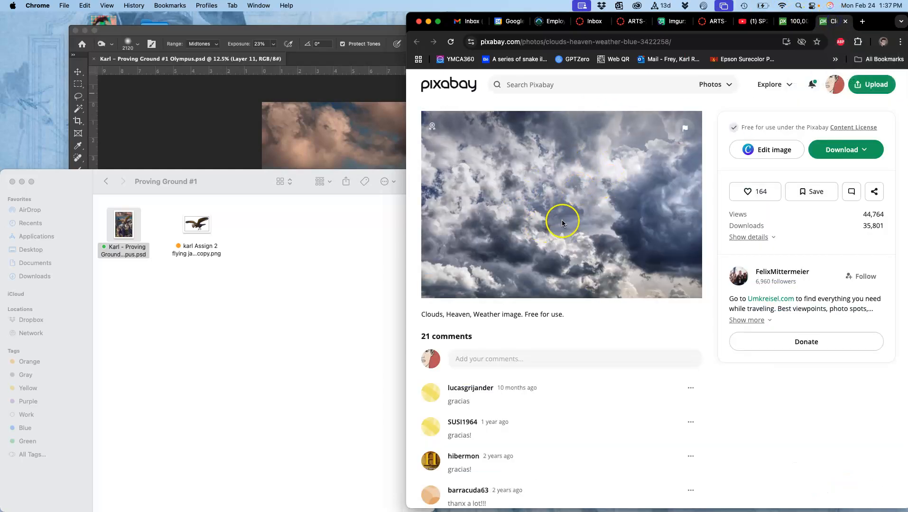
{"action": "left_click", "coordinate": [838, 151]}
{"action": "left_click", "coordinate": [767, 220]}
{"action": "left_click", "coordinate": [744, 242]}
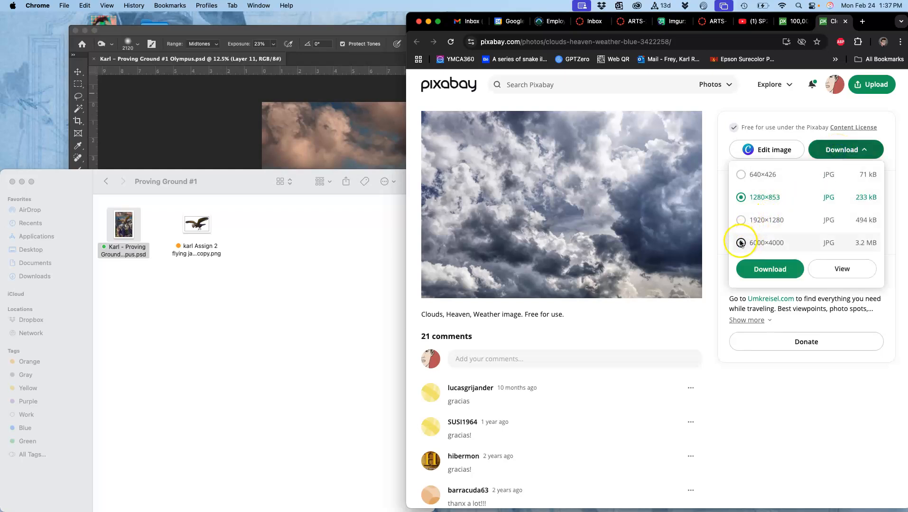
{"action": "left_click", "coordinate": [753, 268]}
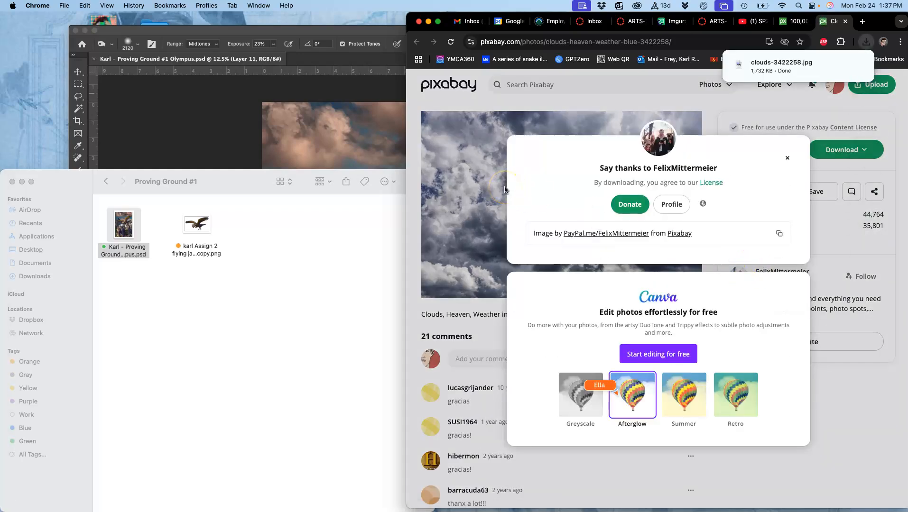
Step: Move clouds-3422258.jpg from the Downloads folder into the Proving Ground #1 folder
{"action": "left_click", "coordinate": [306, 151]}
{"action": "left_click", "coordinate": [66, 382]}
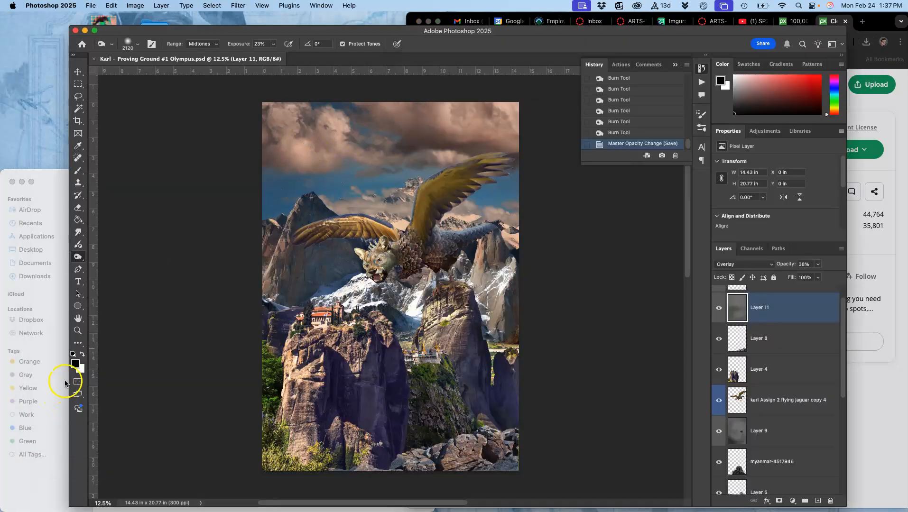
{"action": "mouse_move", "coordinate": [1, 499]}
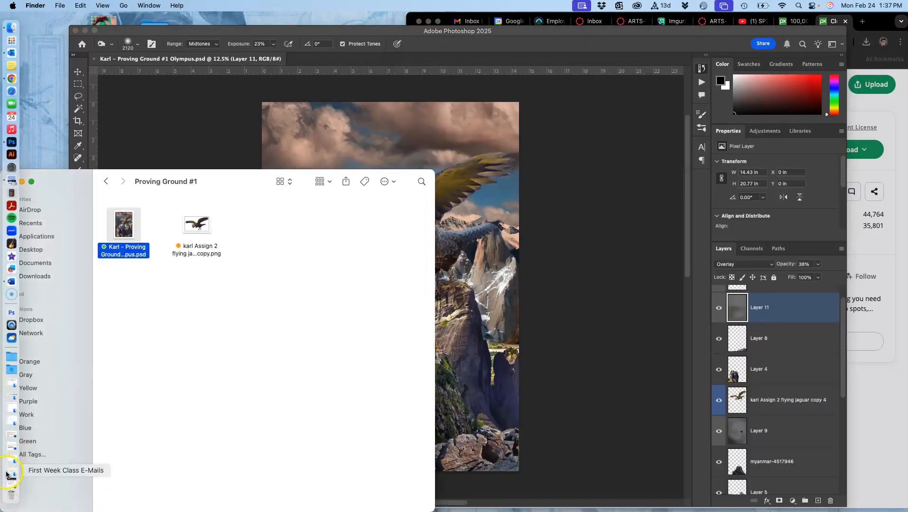
{"action": "left_click", "coordinate": [9, 369]}
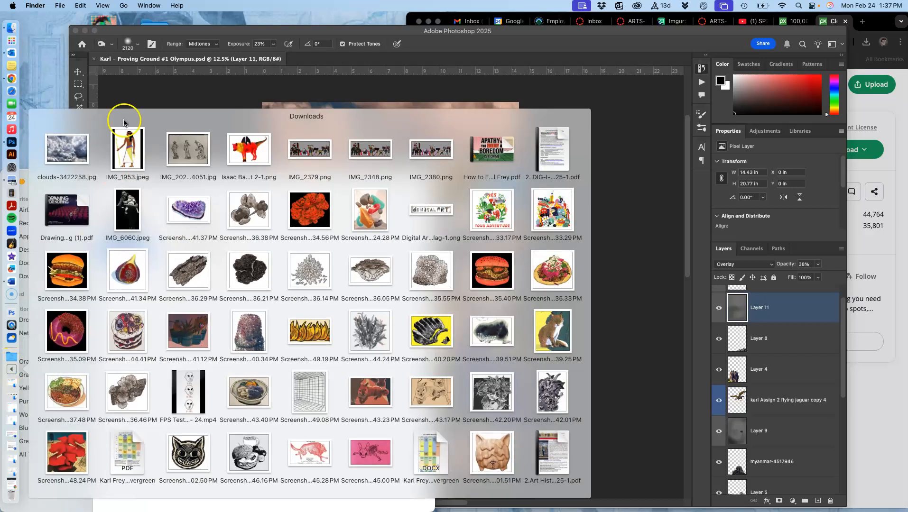
{"action": "left_click_drag", "start_coordinate": [71, 152], "coordinate": [271, 230]}
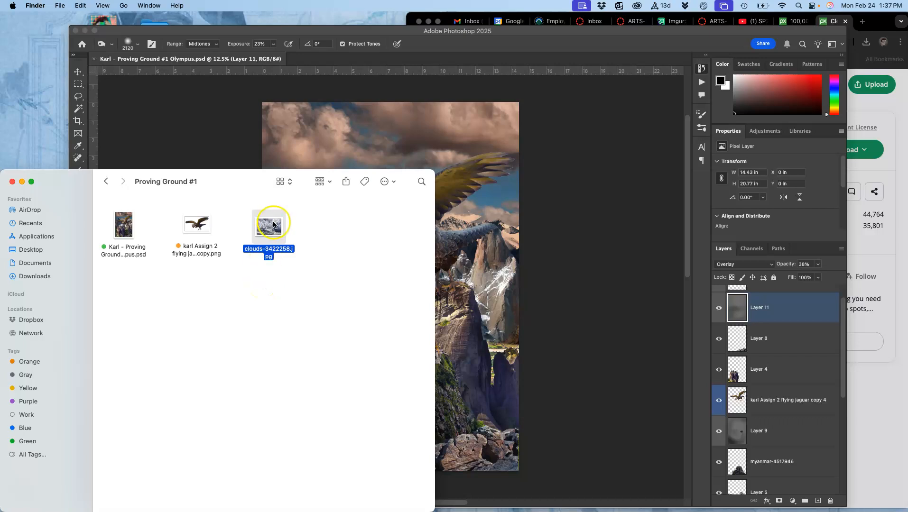
Step: Place clouds-3422258.jpg into the Olympus composite above Layer 11, scaled to 42.91% so it covers the whole canvas
{"action": "left_click_drag", "start_coordinate": [270, 226], "coordinate": [471, 171]}
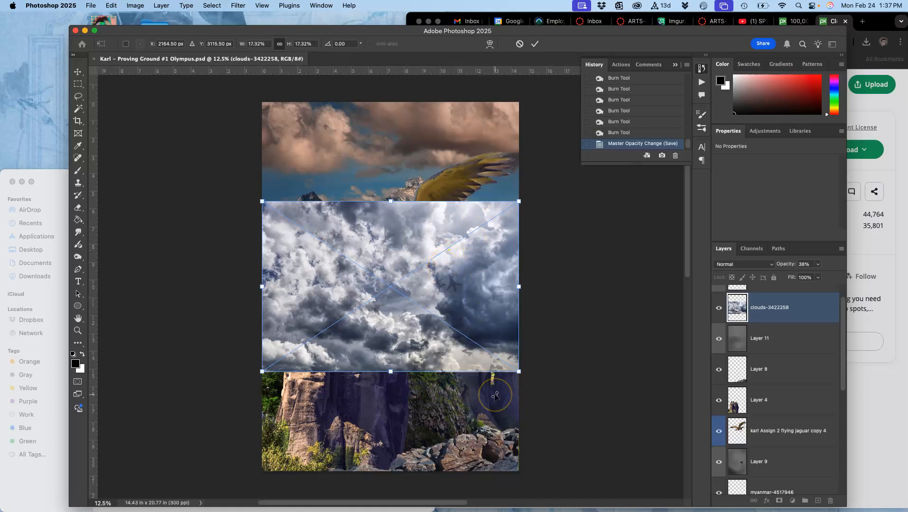
{"action": "key", "text": "super+minus"}
{"action": "key", "text": "super+minus"}
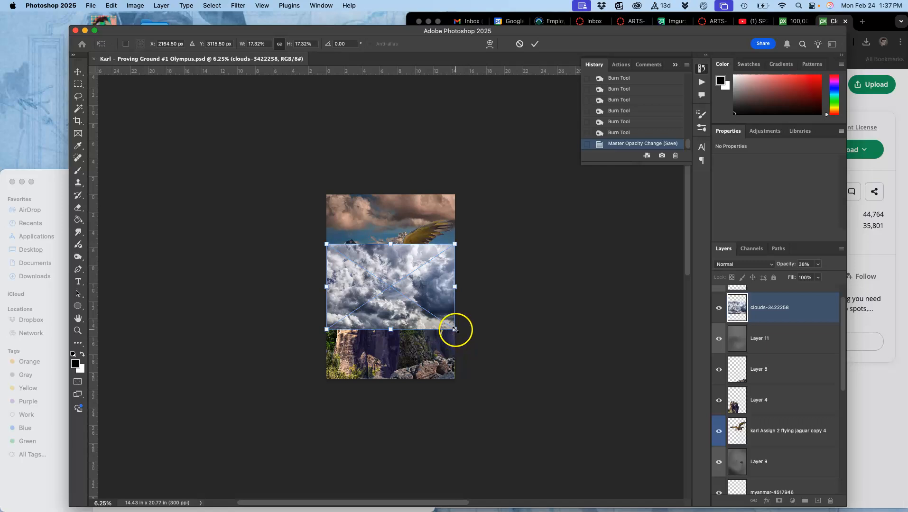
{"action": "left_click_drag", "start_coordinate": [455, 329], "coordinate": [536, 418]}
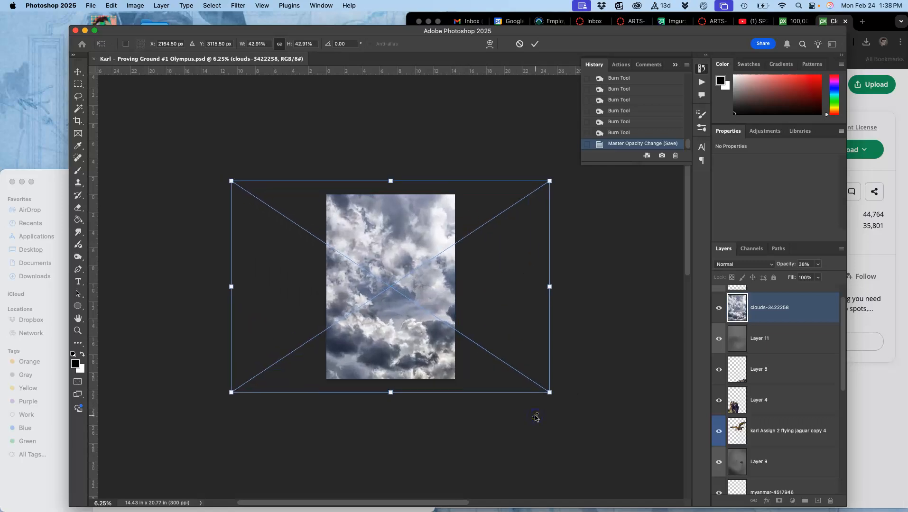
{"action": "key", "text": "Return"}
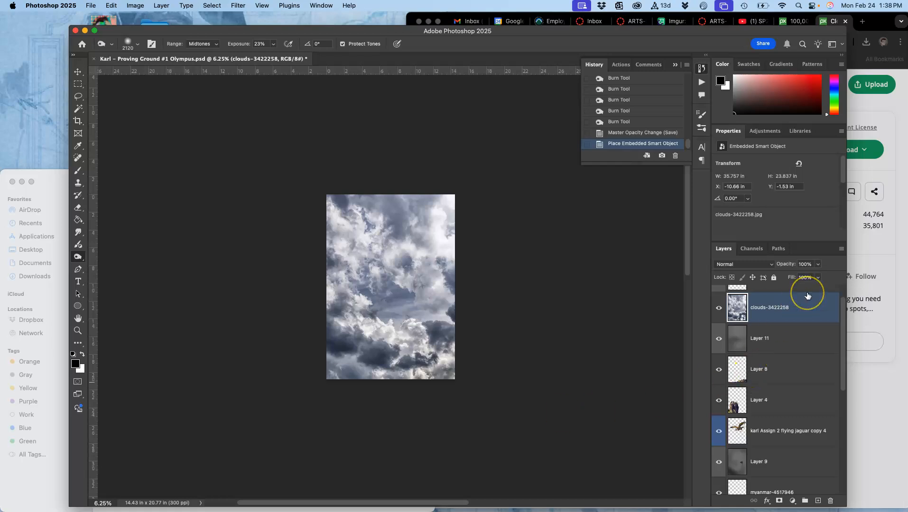